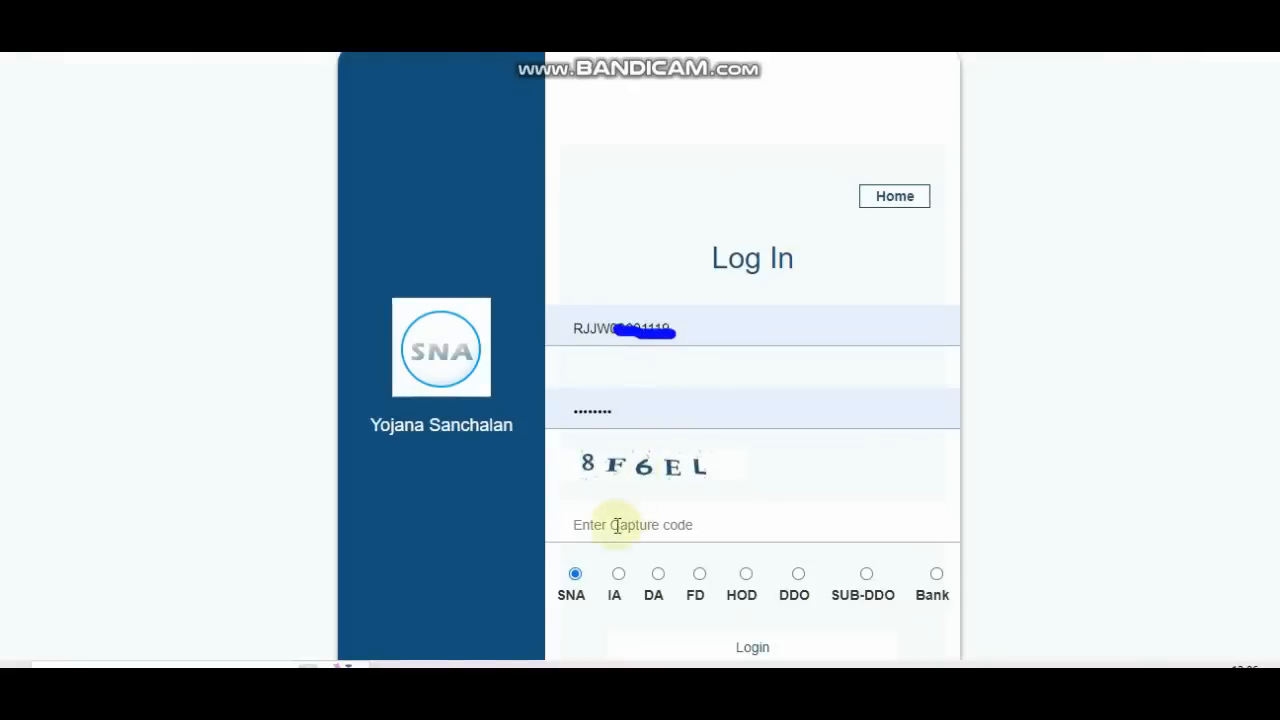
Log in with the IA role and select the agency brcdag_RJ523.
{"action": "left_click", "coordinate": [618, 576]}
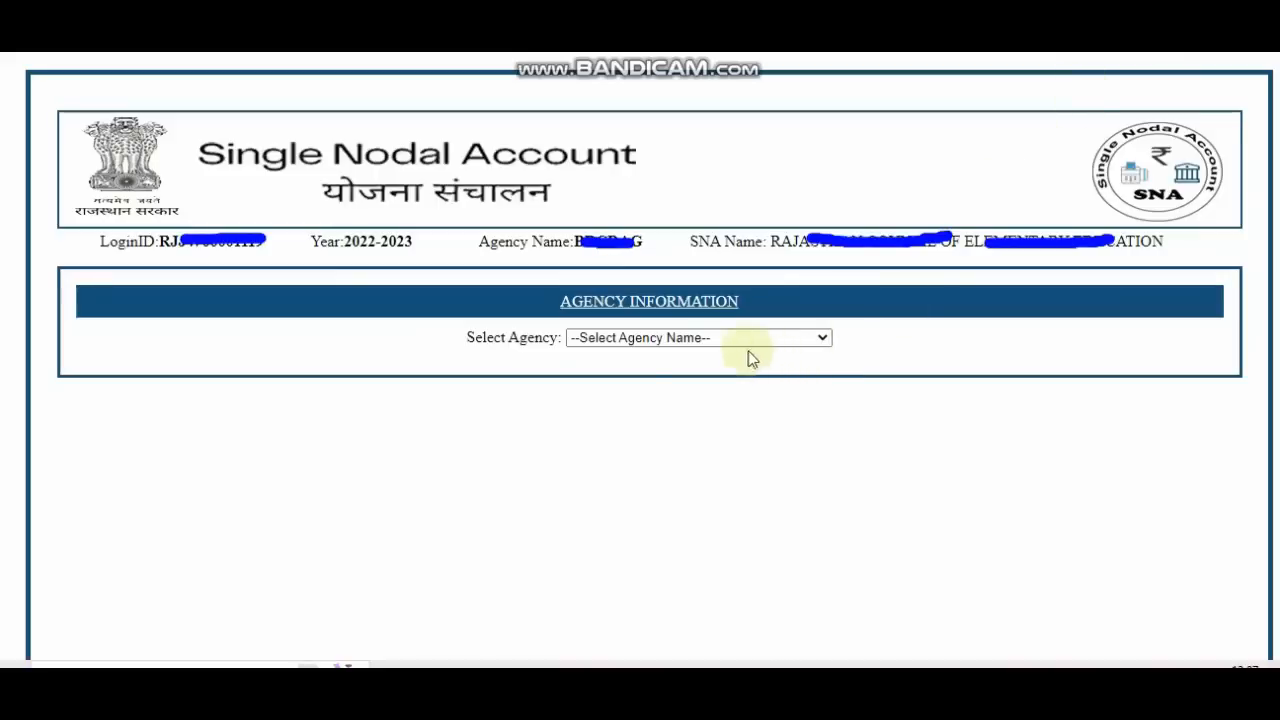
{"action": "left_click", "coordinate": [687, 339]}
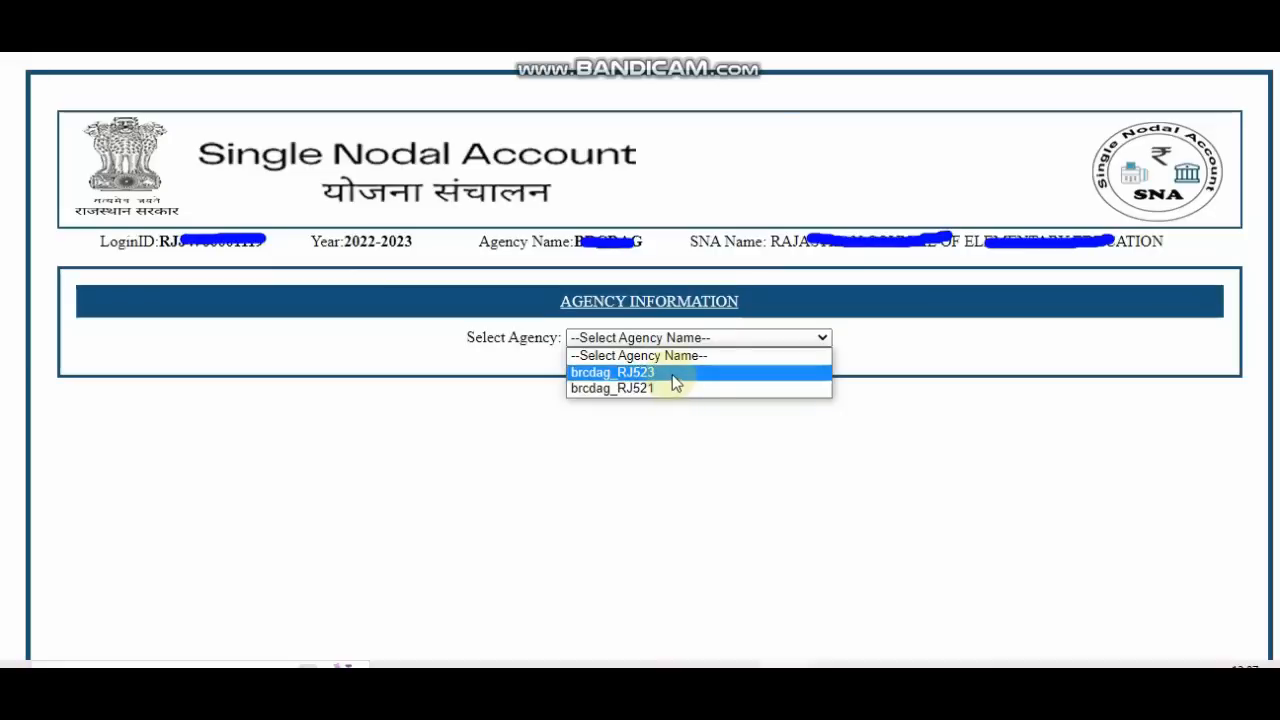
{"action": "left_click", "coordinate": [672, 373]}
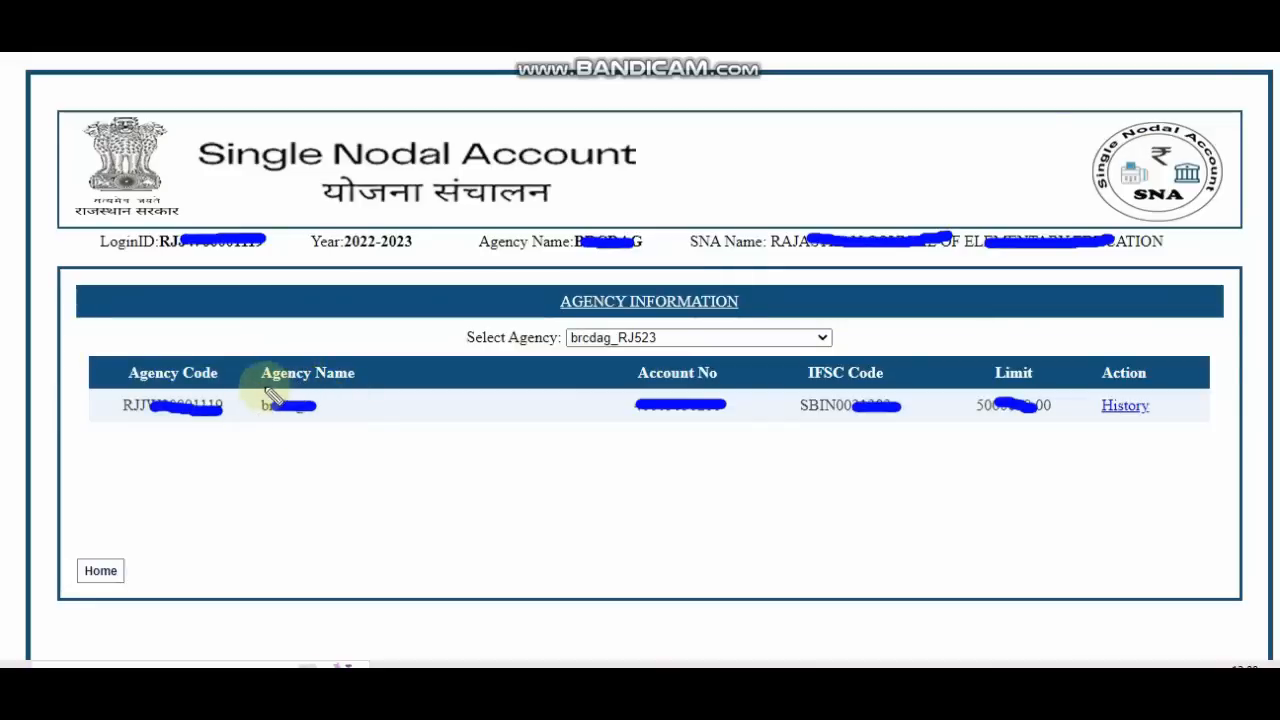
{"action": "left_click_drag", "start_coordinate": [641, 438], "coordinate": [730, 438]}
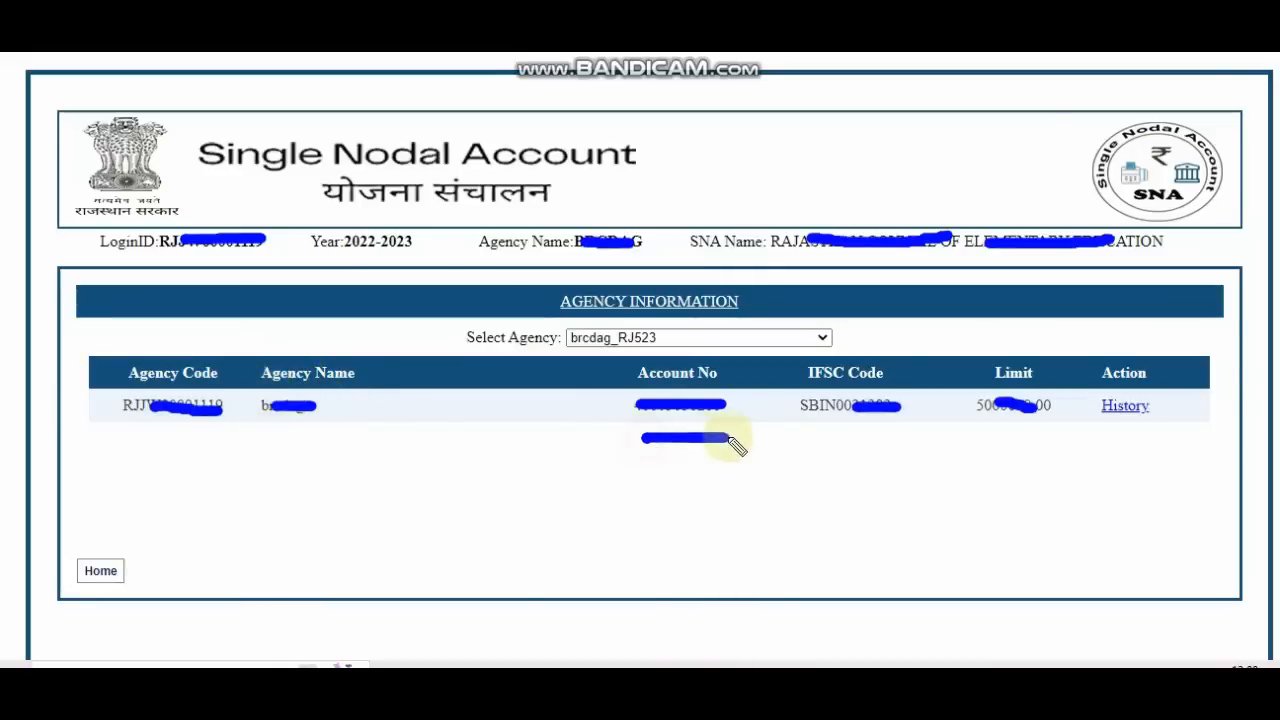
{"action": "left_click_drag", "start_coordinate": [818, 426], "coordinate": [876, 425]}
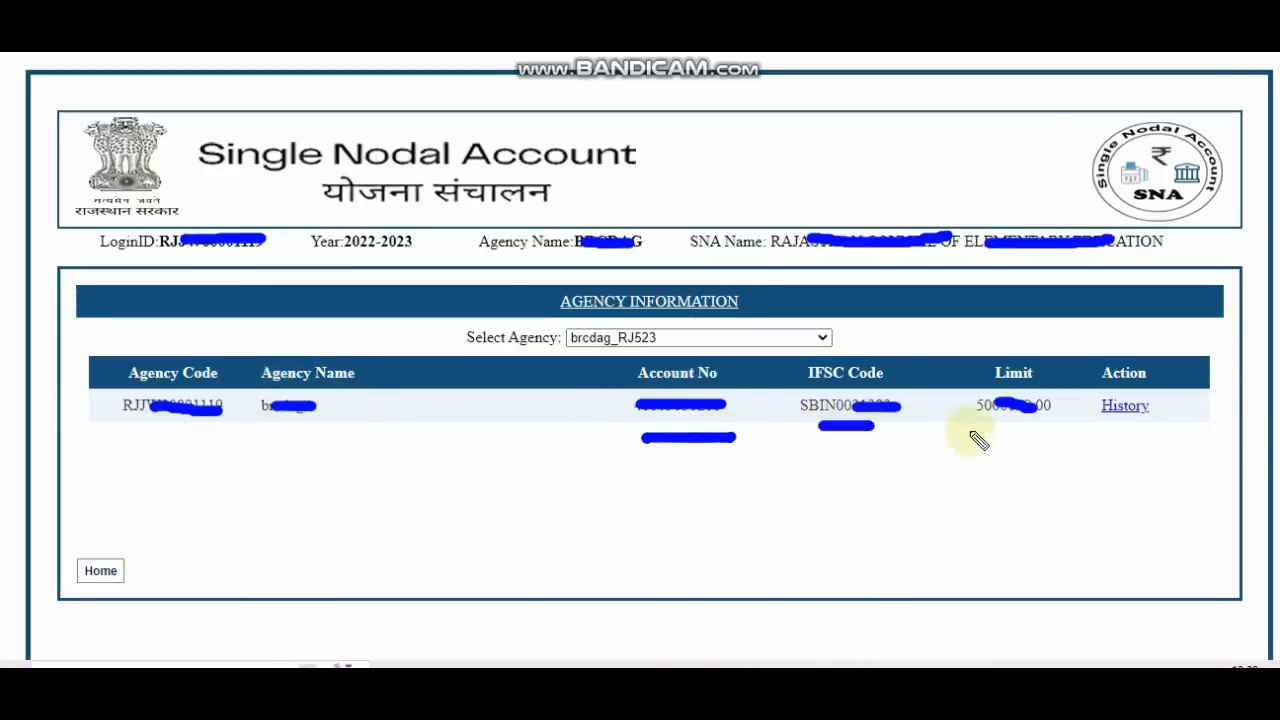
{"action": "left_click_drag", "start_coordinate": [972, 426], "coordinate": [1052, 427]}
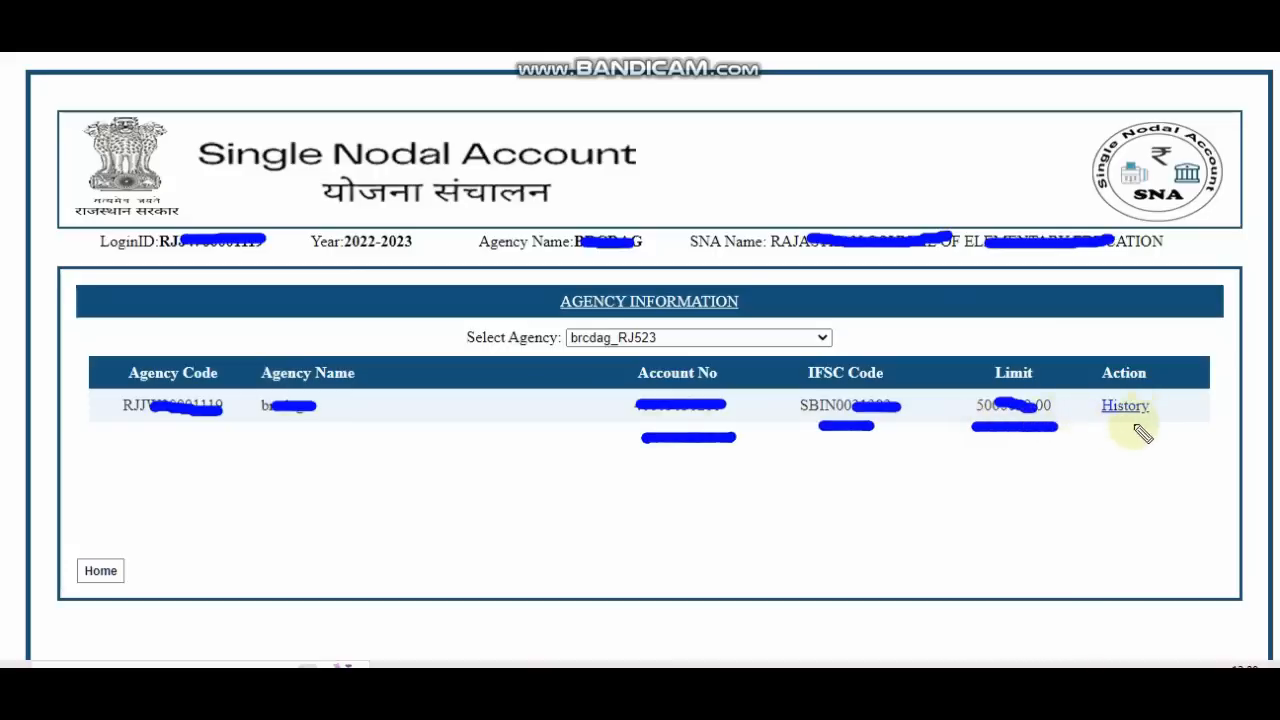
{"action": "left_click_drag", "start_coordinate": [1106, 428], "coordinate": [1151, 430]}
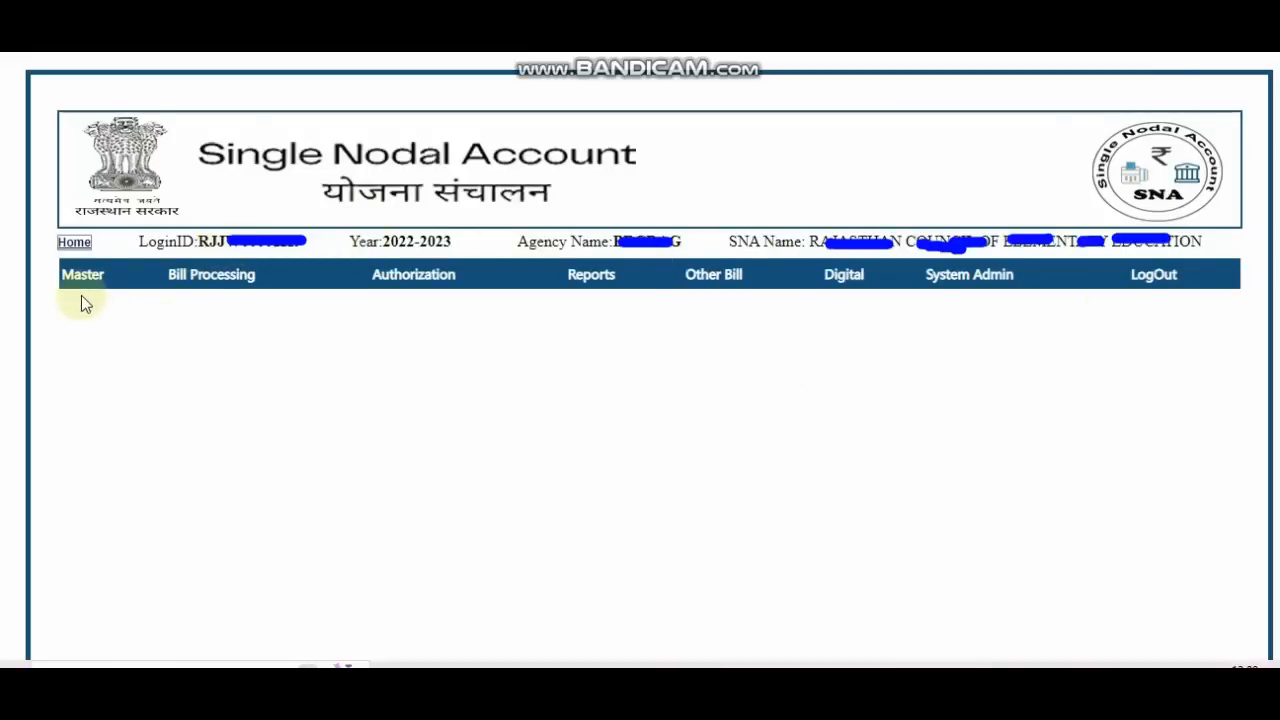
{"action": "mouse_move", "coordinate": [172, 289]}
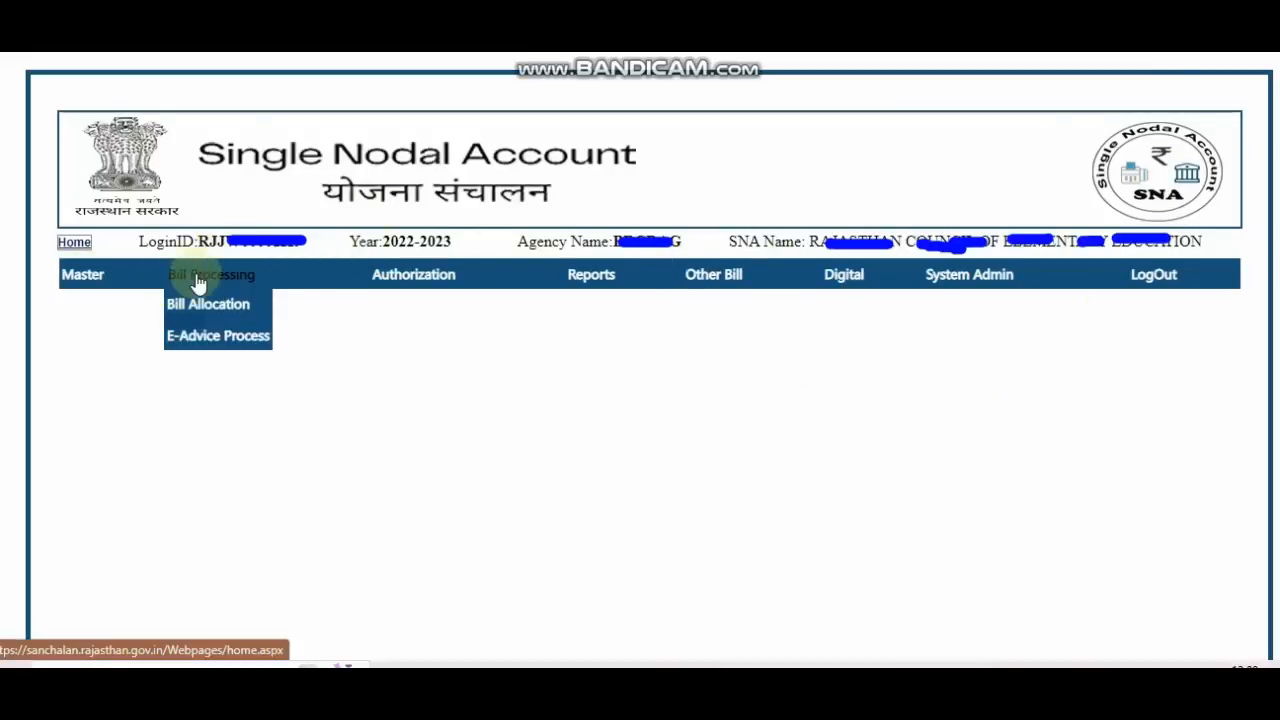
{"action": "mouse_move", "coordinate": [414, 286]}
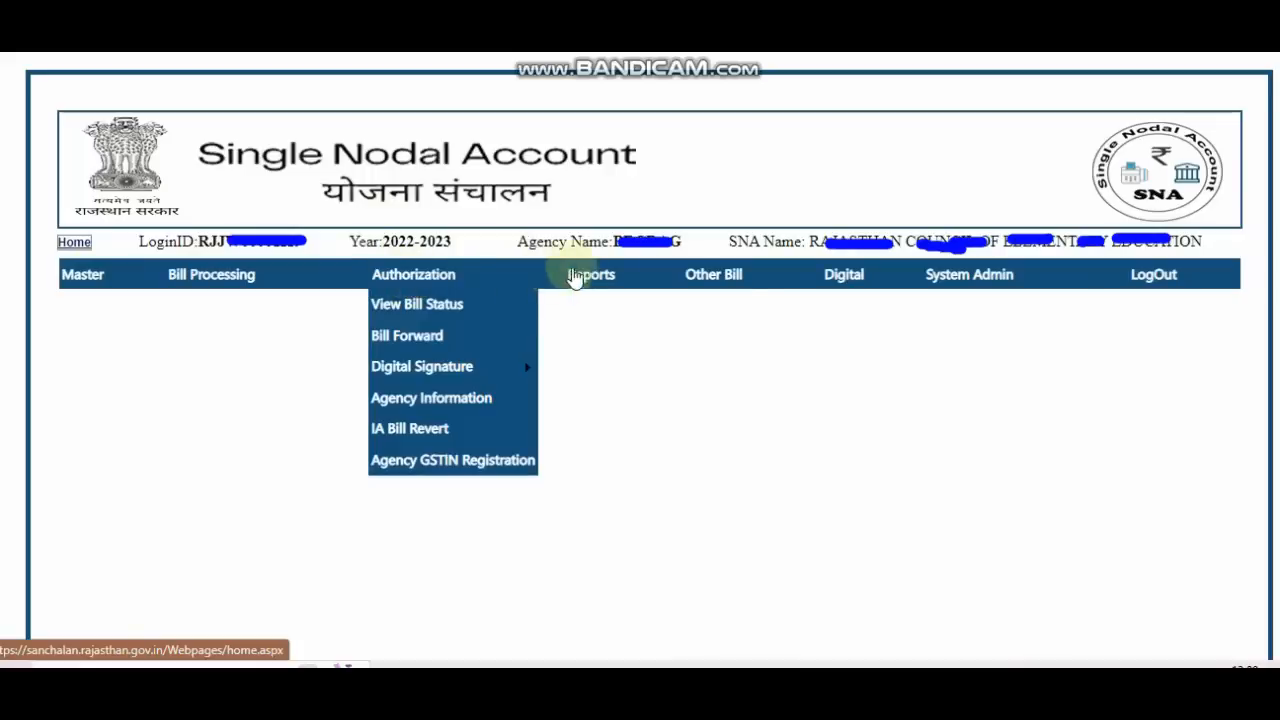
{"action": "mouse_move", "coordinate": [713, 278]}
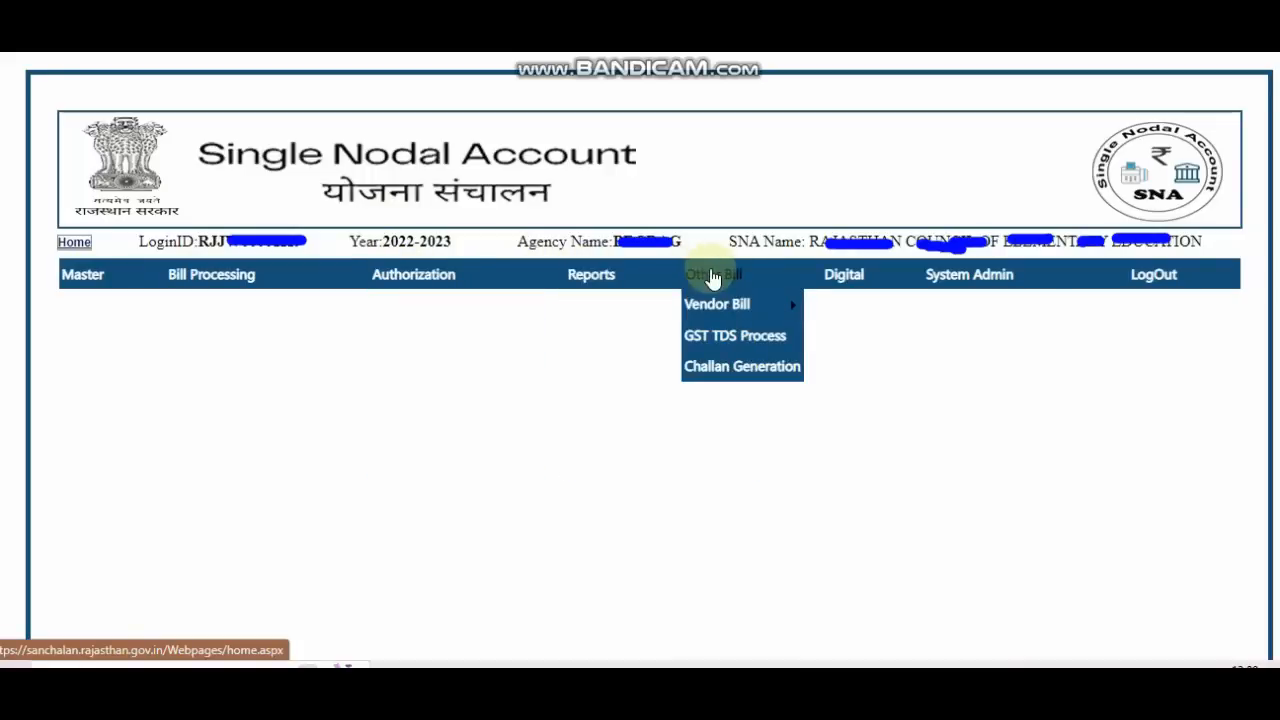
{"action": "mouse_move", "coordinate": [858, 279]}
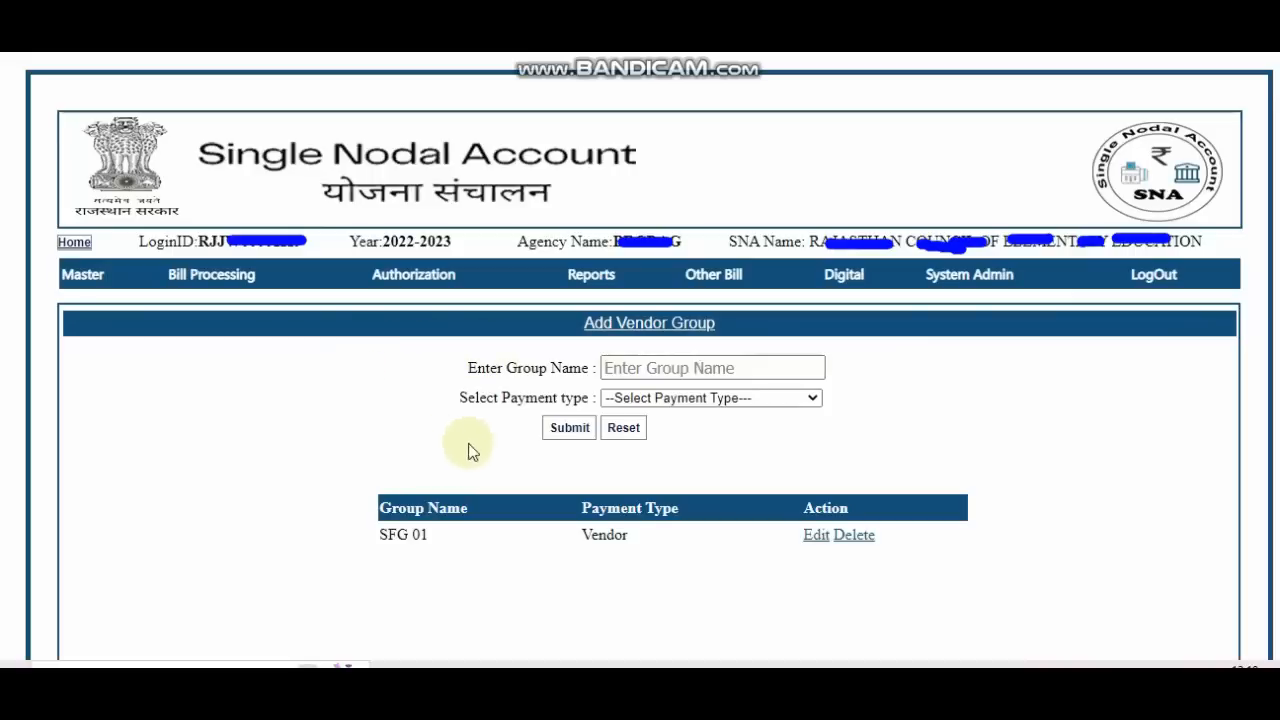
Add a vendor group named OFFICE STAFF with the payment type Vendor and save it.
{"action": "left_click", "coordinate": [634, 367]}
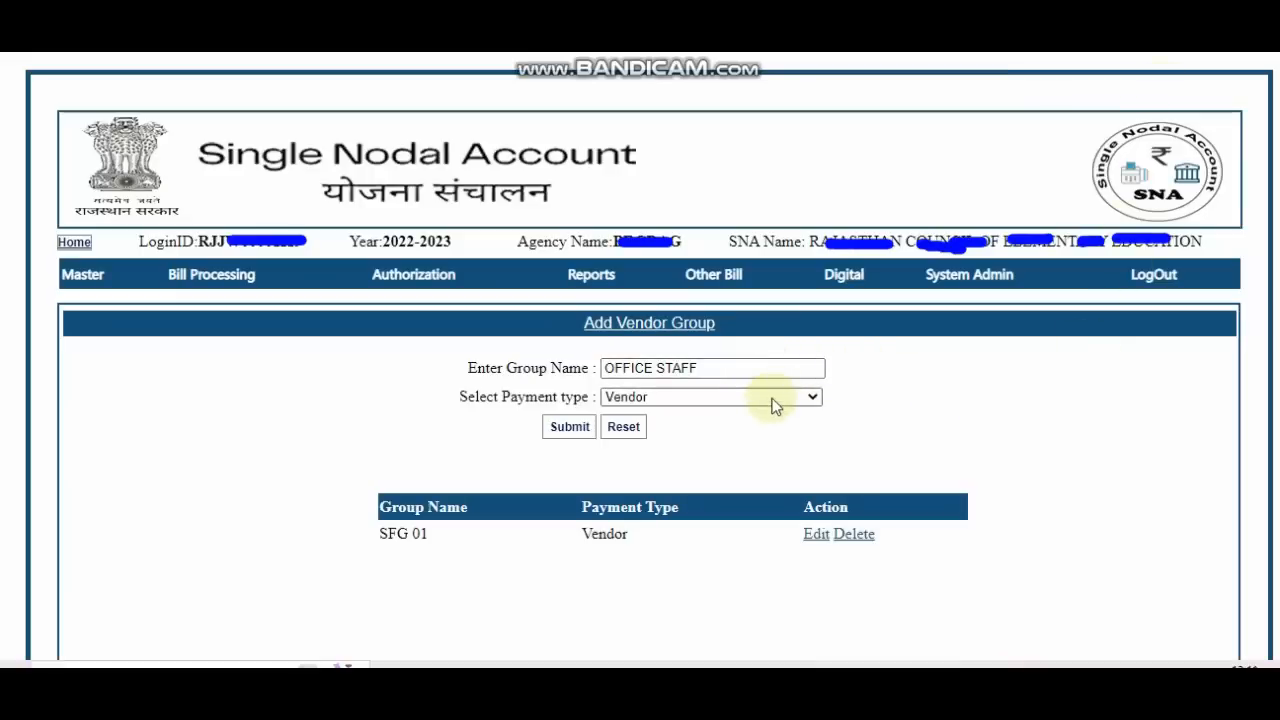
{"action": "left_click", "coordinate": [563, 427]}
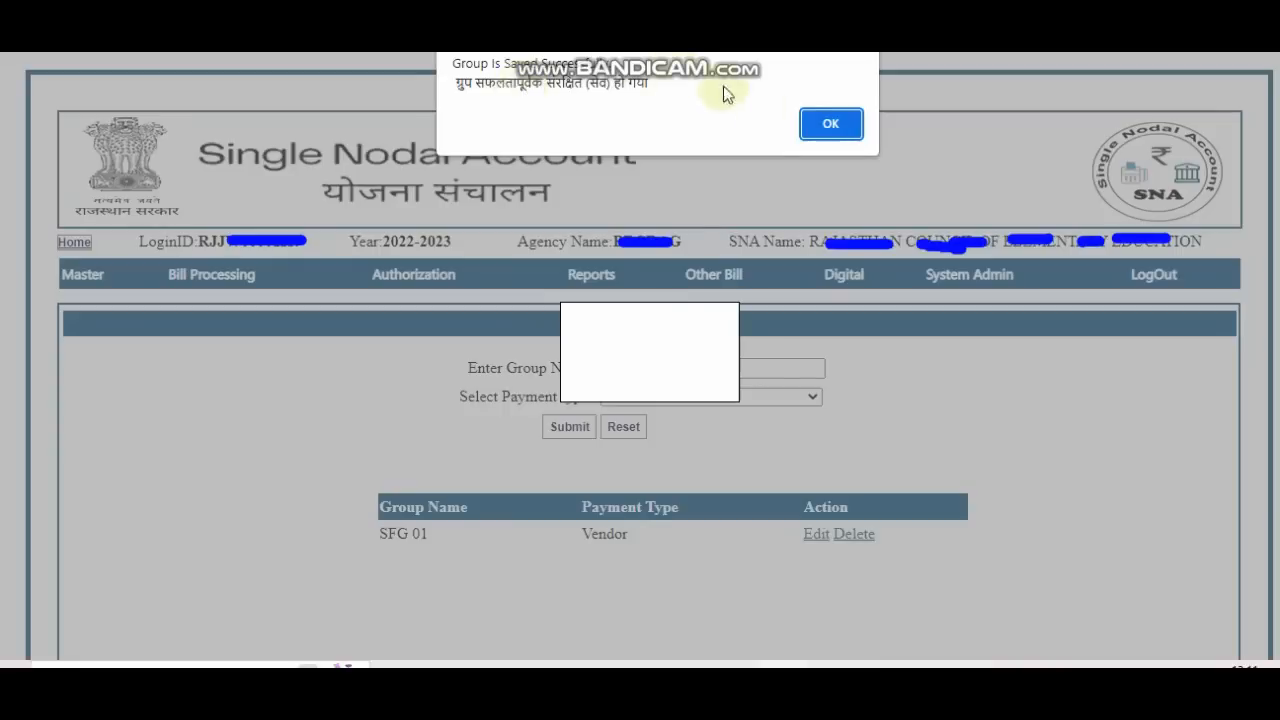
{"action": "left_click", "coordinate": [829, 125]}
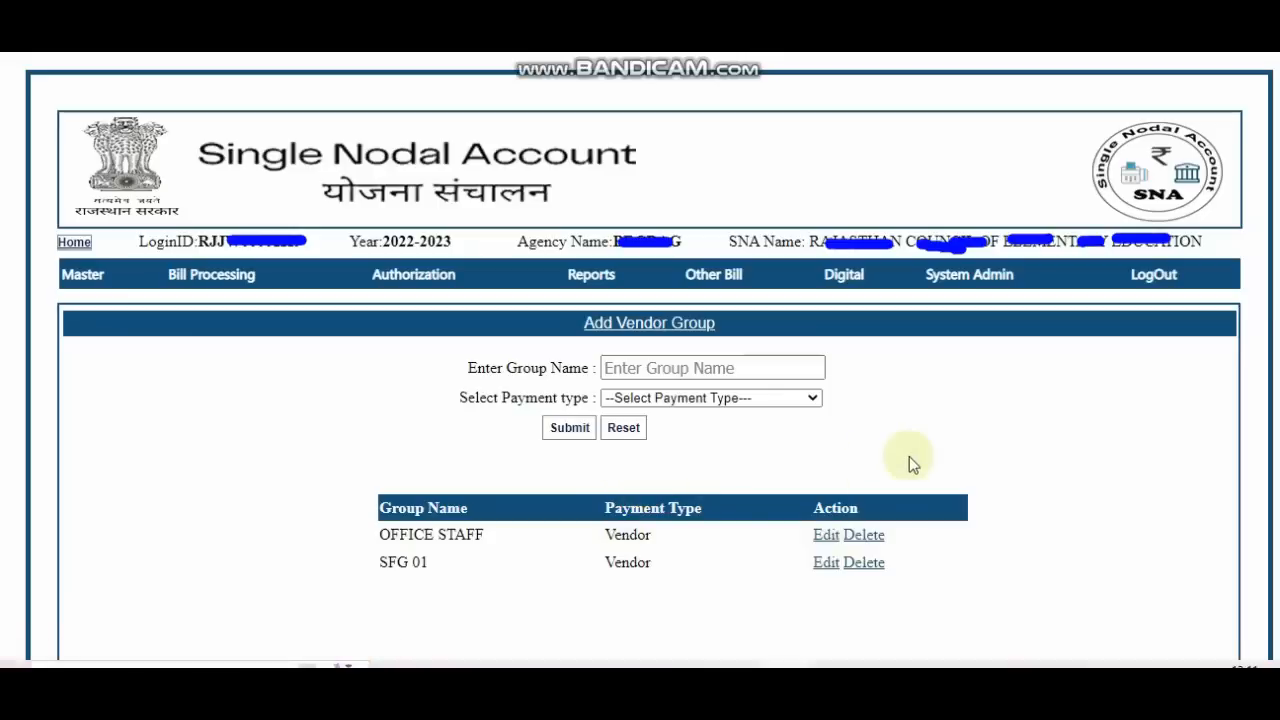
Open the Add Vendor details form and set the payment type to Vendor and the group name to OFFICE STAFF.
{"action": "mouse_move", "coordinate": [757, 284]}
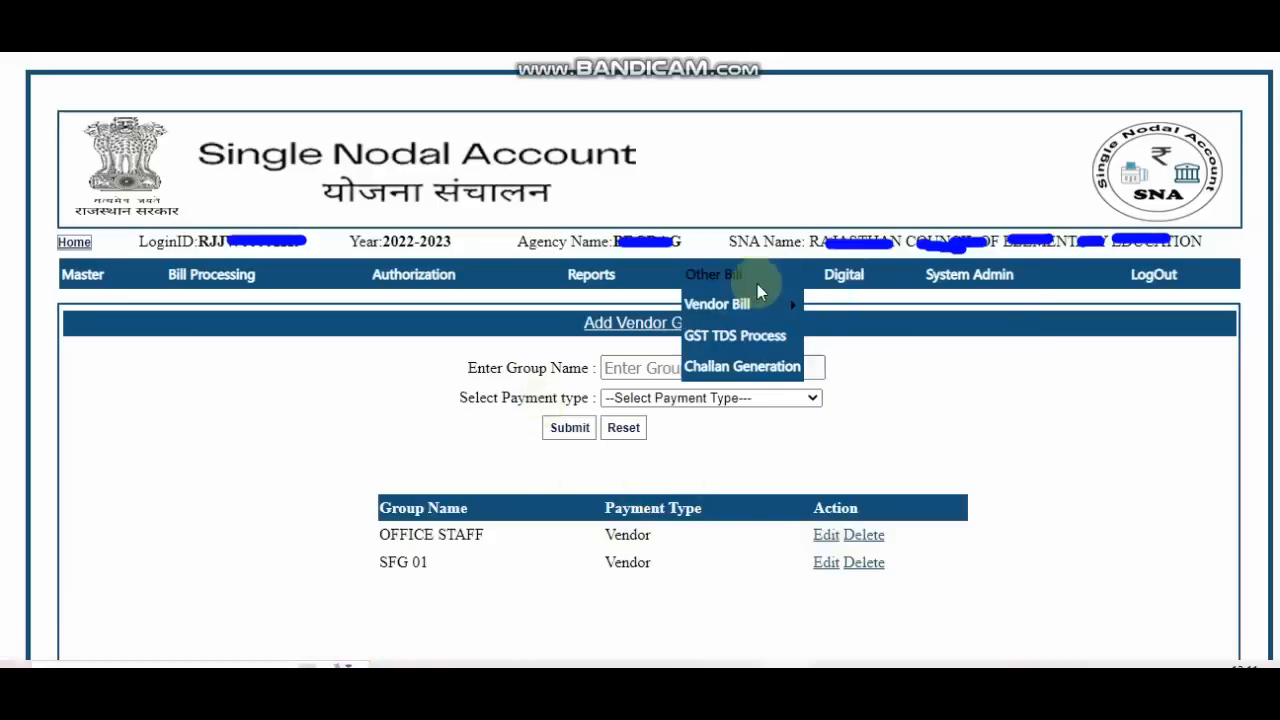
{"action": "mouse_move", "coordinate": [740, 306]}
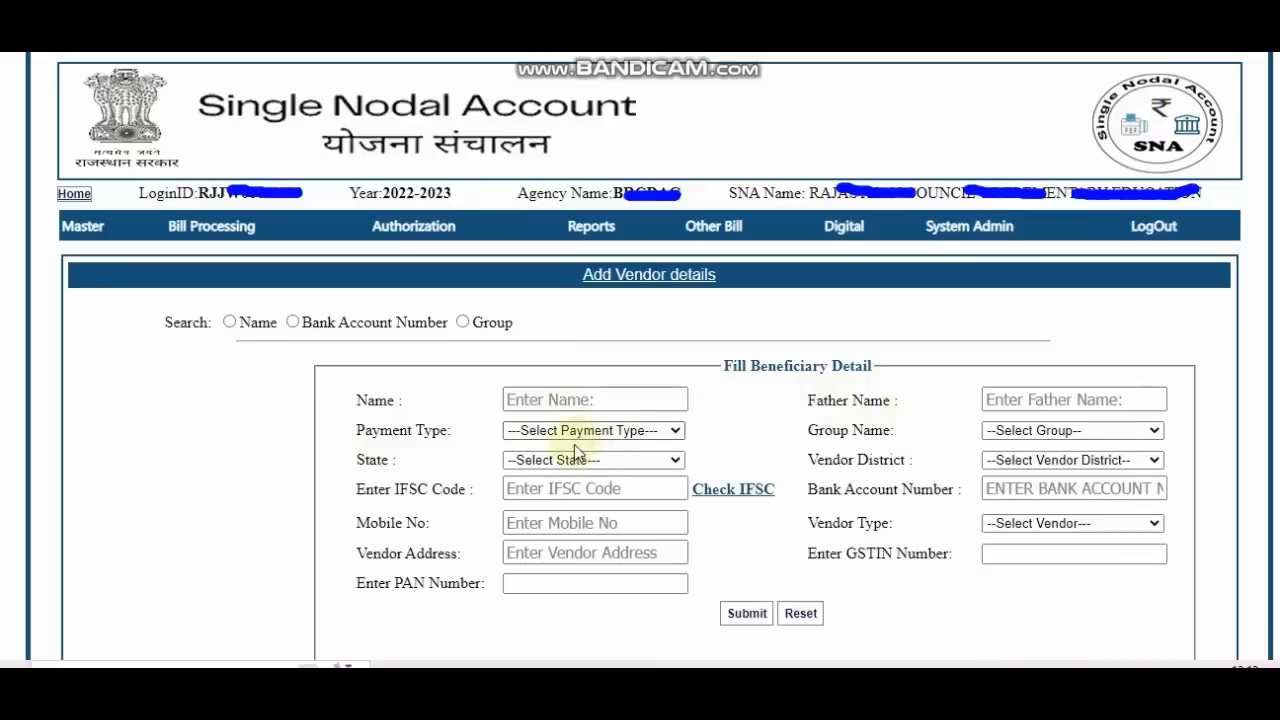
{"action": "left_click", "coordinate": [624, 432]}
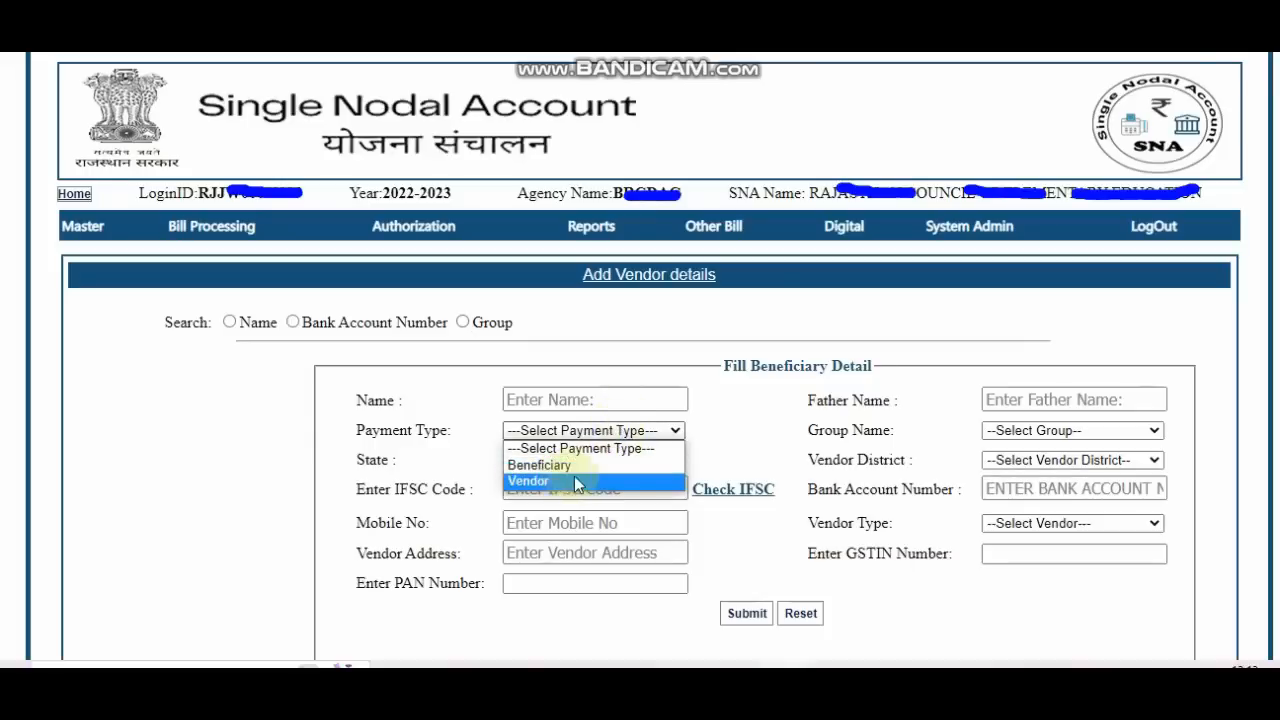
{"action": "left_click", "coordinate": [1040, 431]}
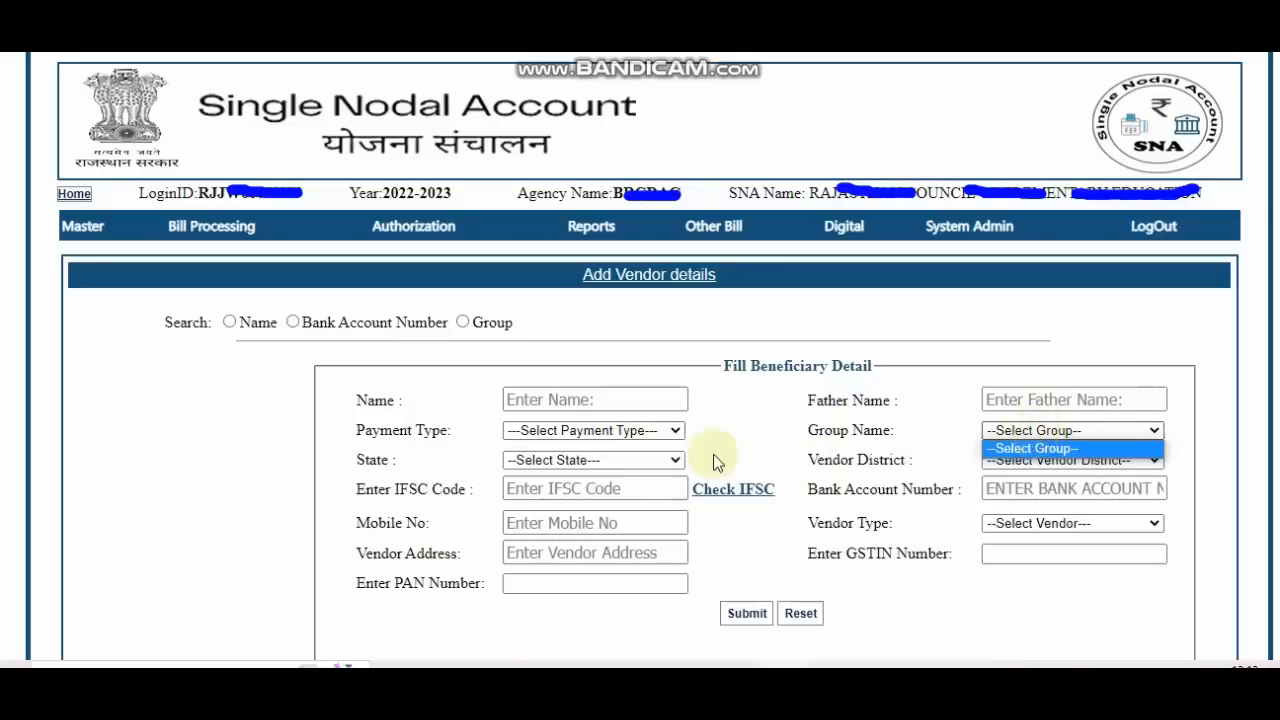
{"action": "left_click", "coordinate": [655, 432]}
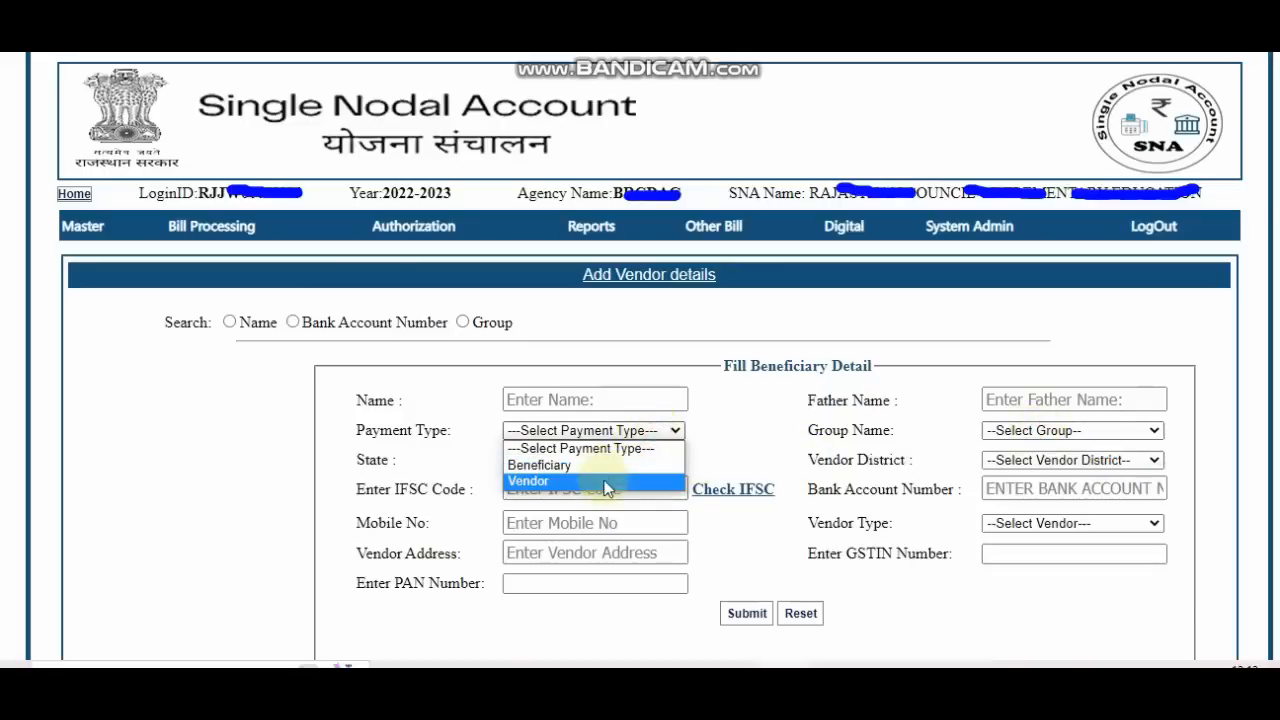
{"action": "left_click", "coordinate": [604, 481]}
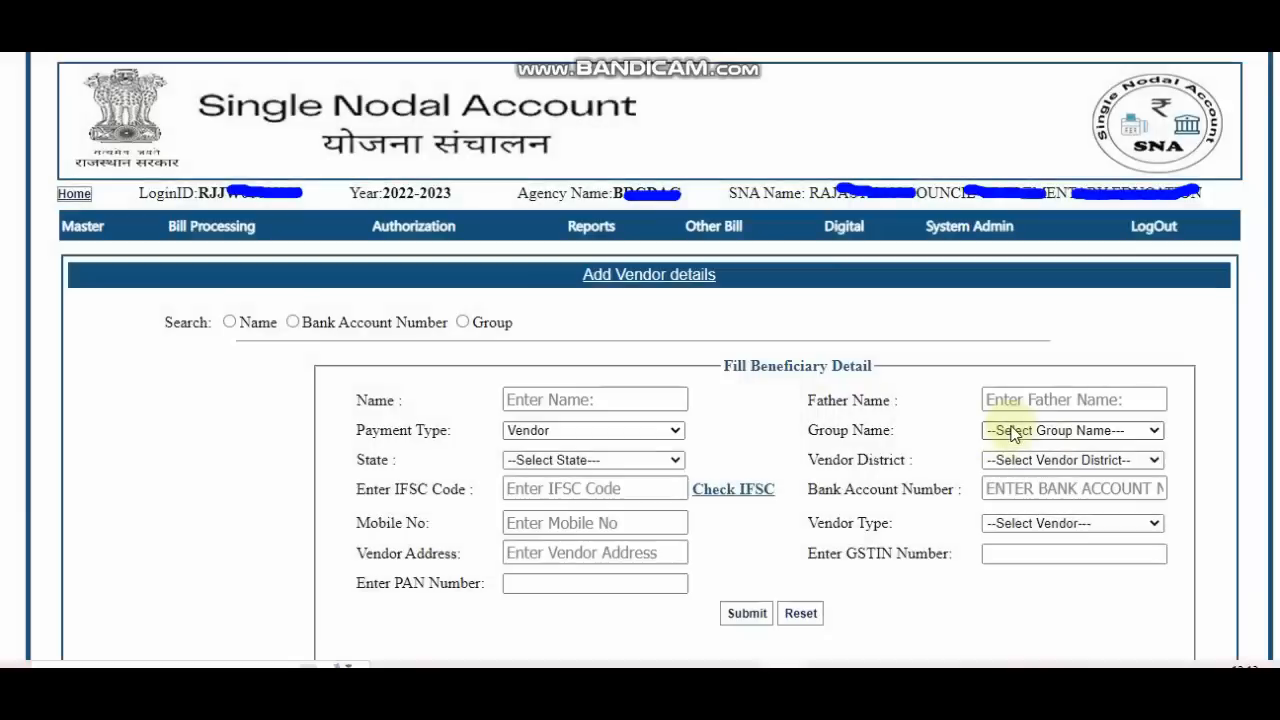
{"action": "left_click", "coordinate": [1013, 432]}
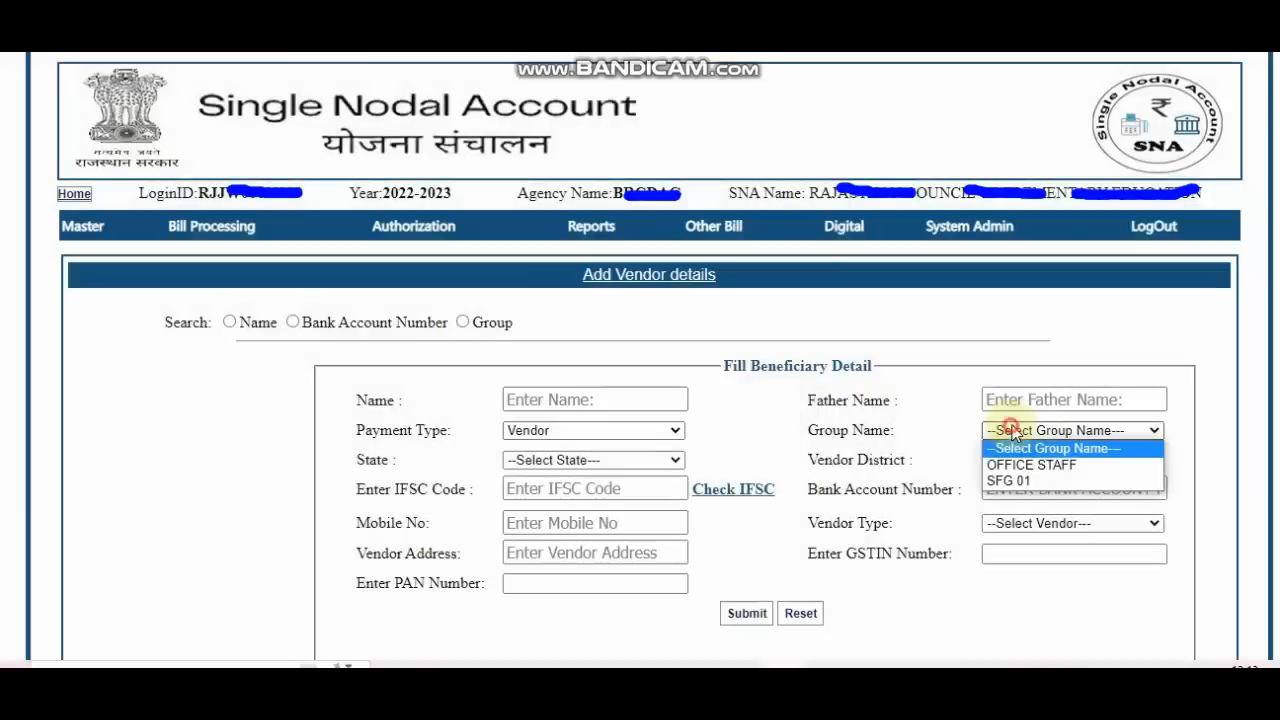
{"action": "left_click", "coordinate": [1034, 467]}
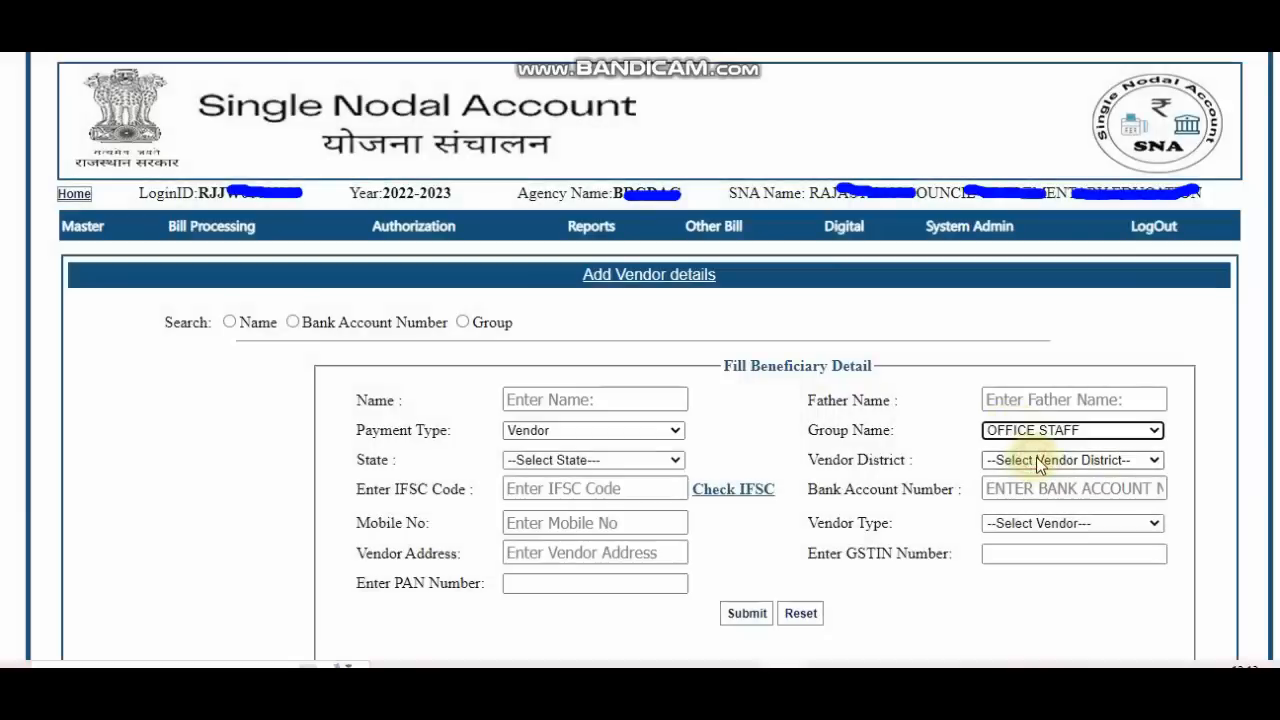
Set the vendor's state to Rajasthan and the vendor district to Jhalawar.
{"action": "left_click", "coordinate": [534, 468]}
{"action": "key", "text": "r"}
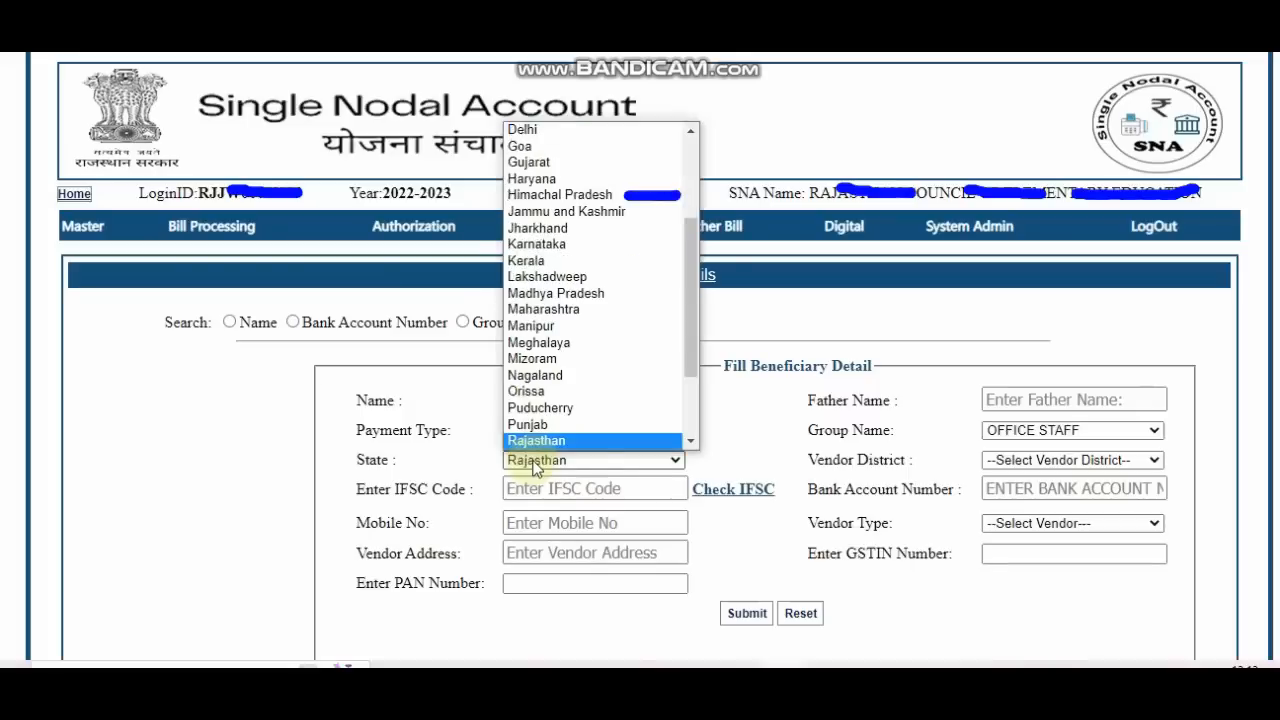
{"action": "left_click", "coordinate": [536, 441]}
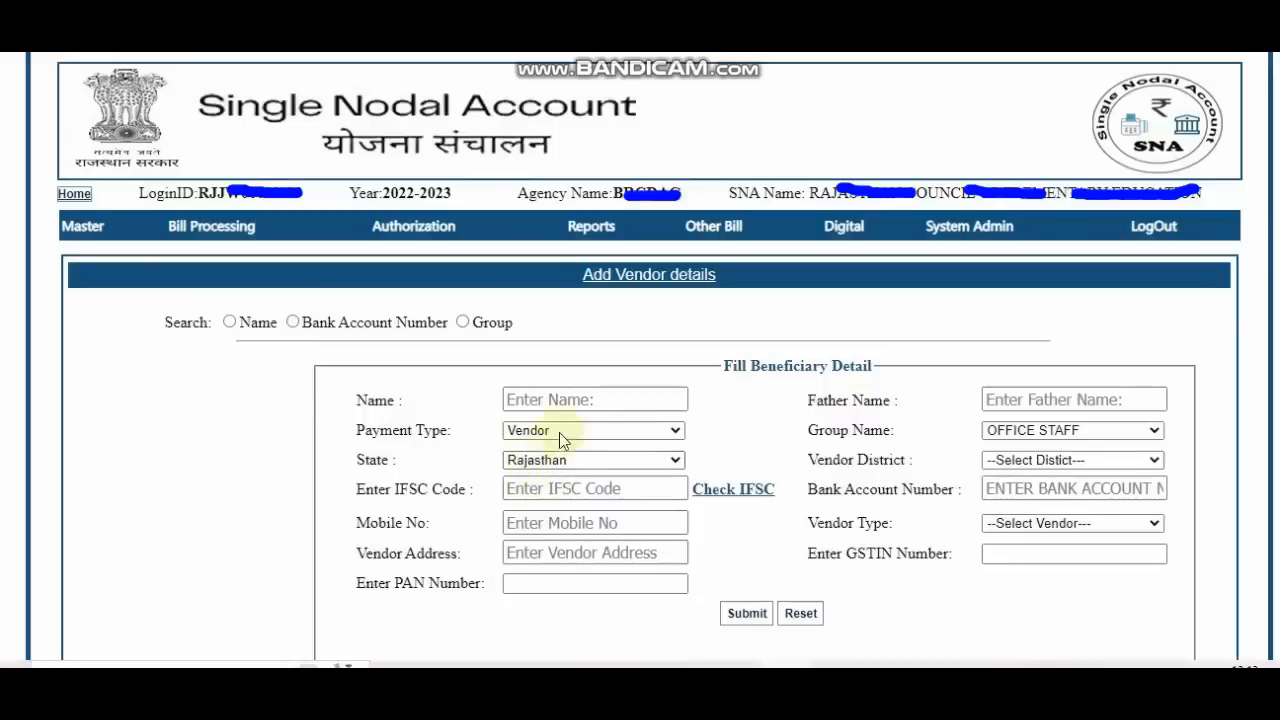
{"action": "left_click", "coordinate": [1008, 462]}
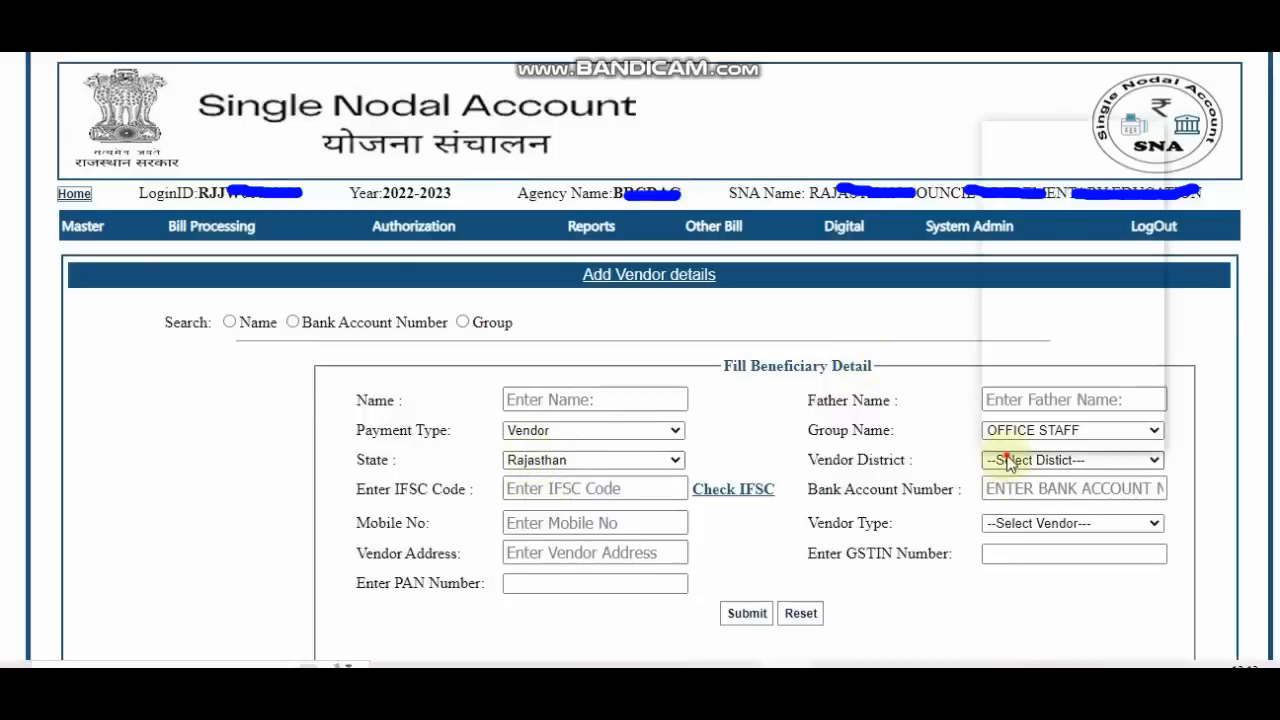
{"action": "key", "text": "j"}
{"action": "key", "text": "h"}
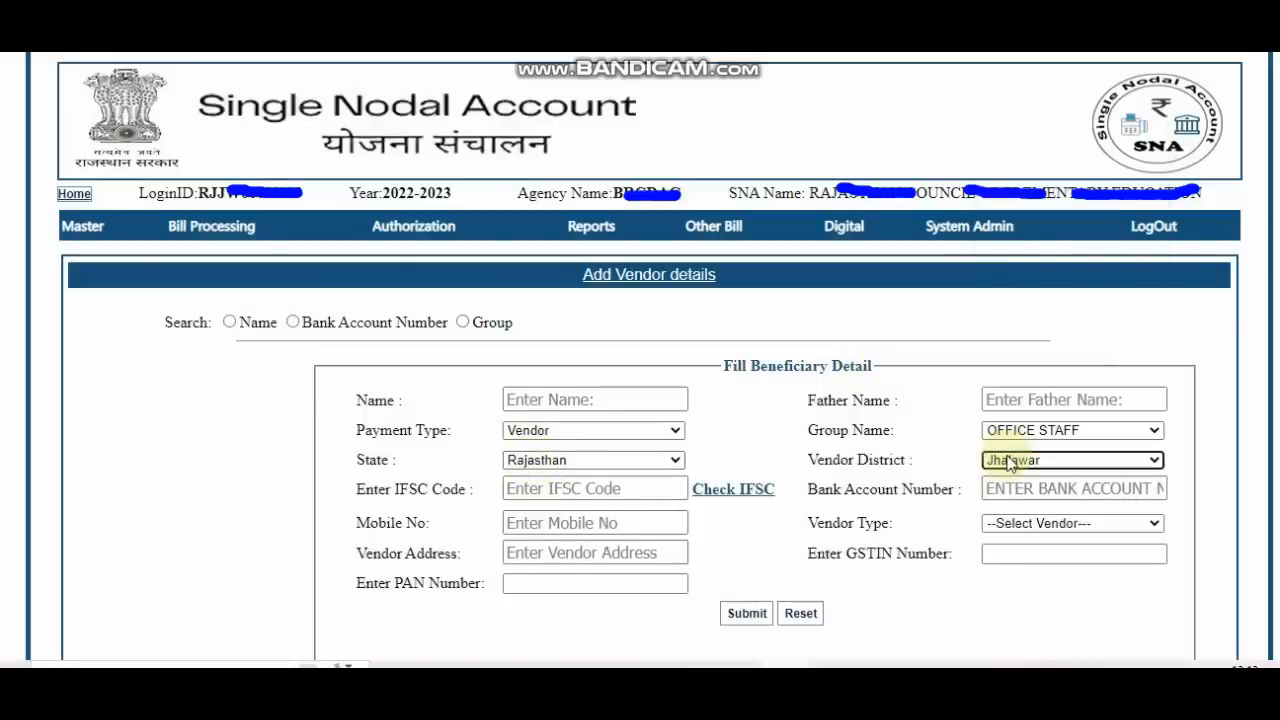
{"action": "key", "text": "Return"}
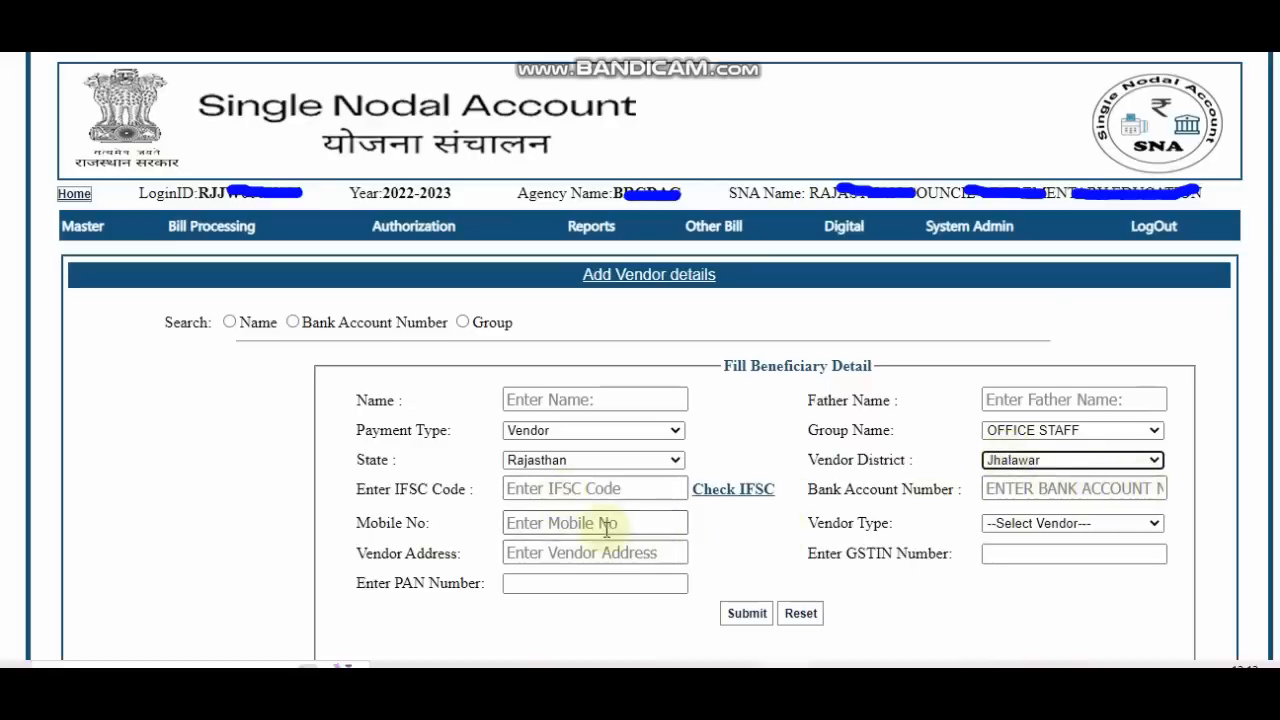
Set the vendor type to Personal, complete the remaining beneficiary details and submit the vendor.
{"action": "left_click", "coordinate": [1077, 525]}
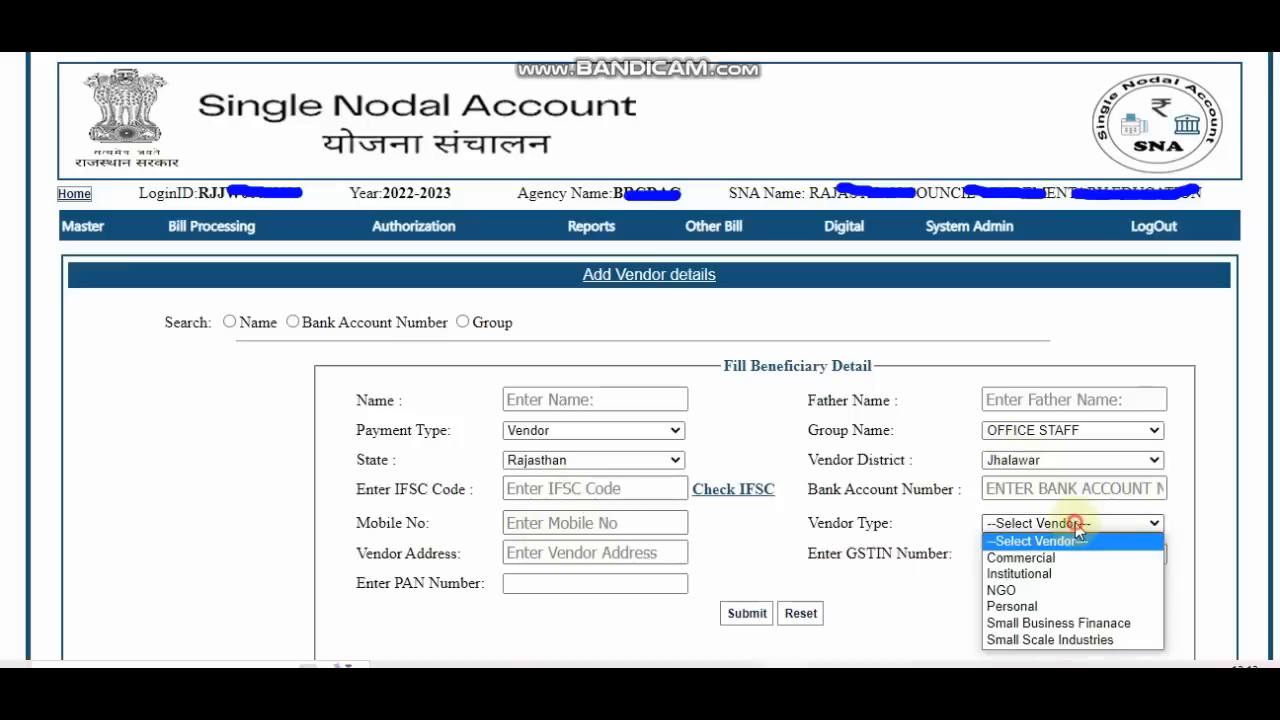
{"action": "left_click", "coordinate": [1040, 607]}
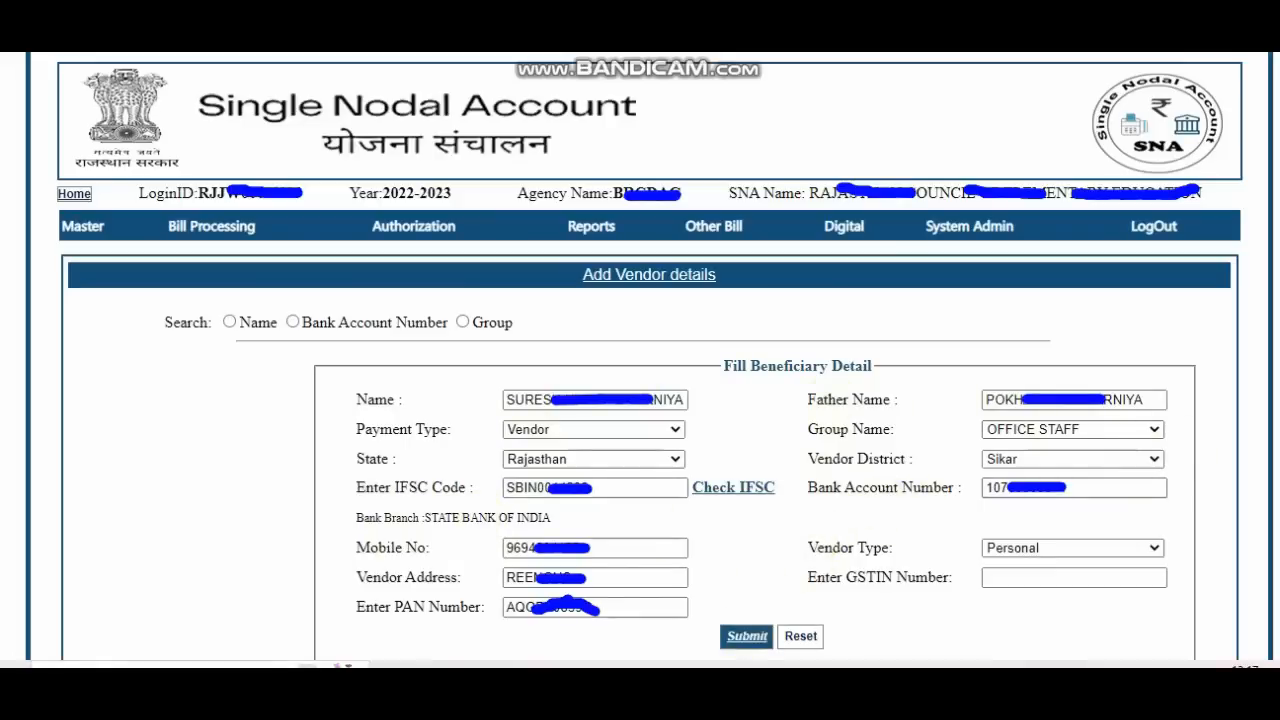
{"action": "left_click", "coordinate": [747, 636]}
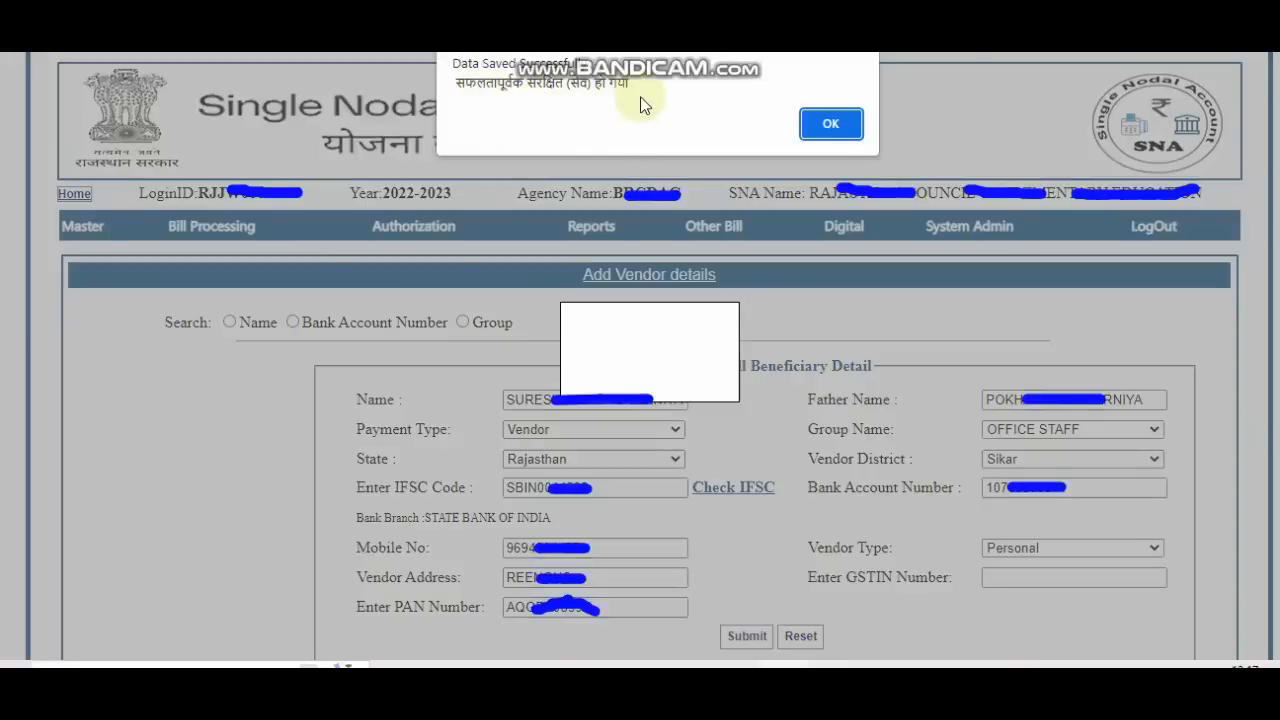
{"action": "left_click", "coordinate": [826, 126]}
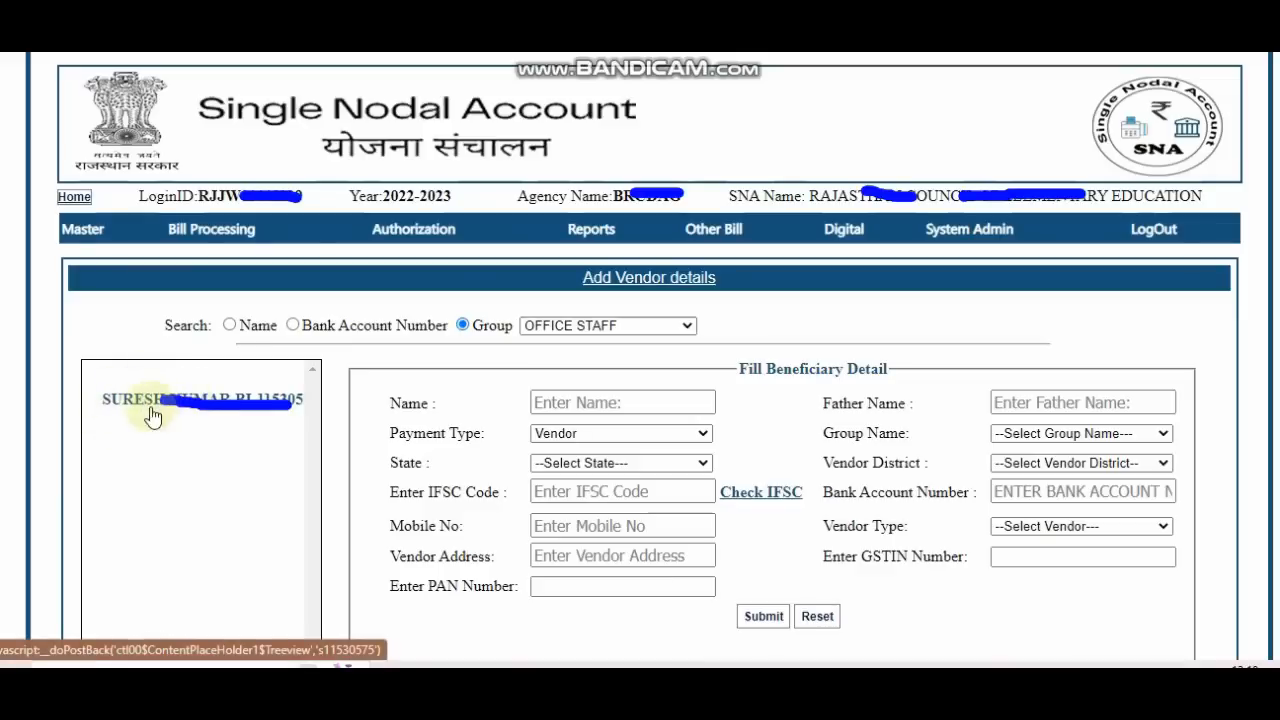
Check the saved vendors by searching with the group OFFICE STAFF.
{"action": "left_click", "coordinate": [537, 330]}
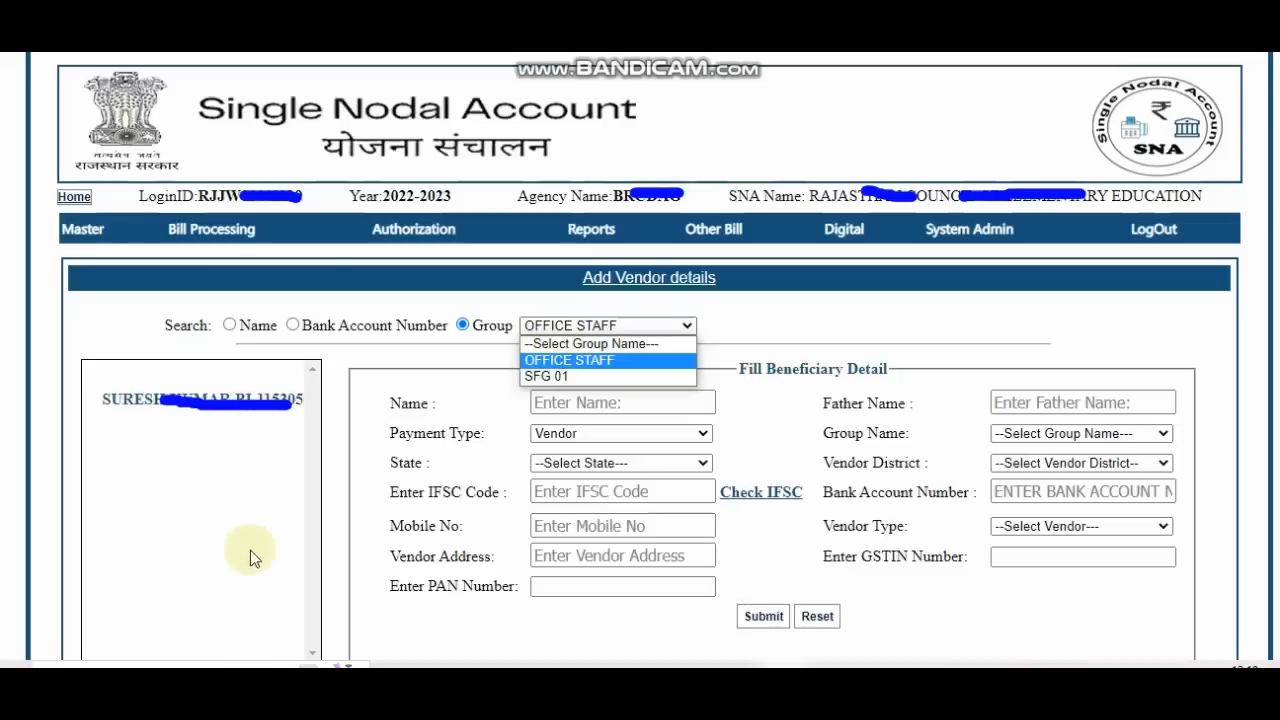
{"action": "left_click", "coordinate": [779, 321]}
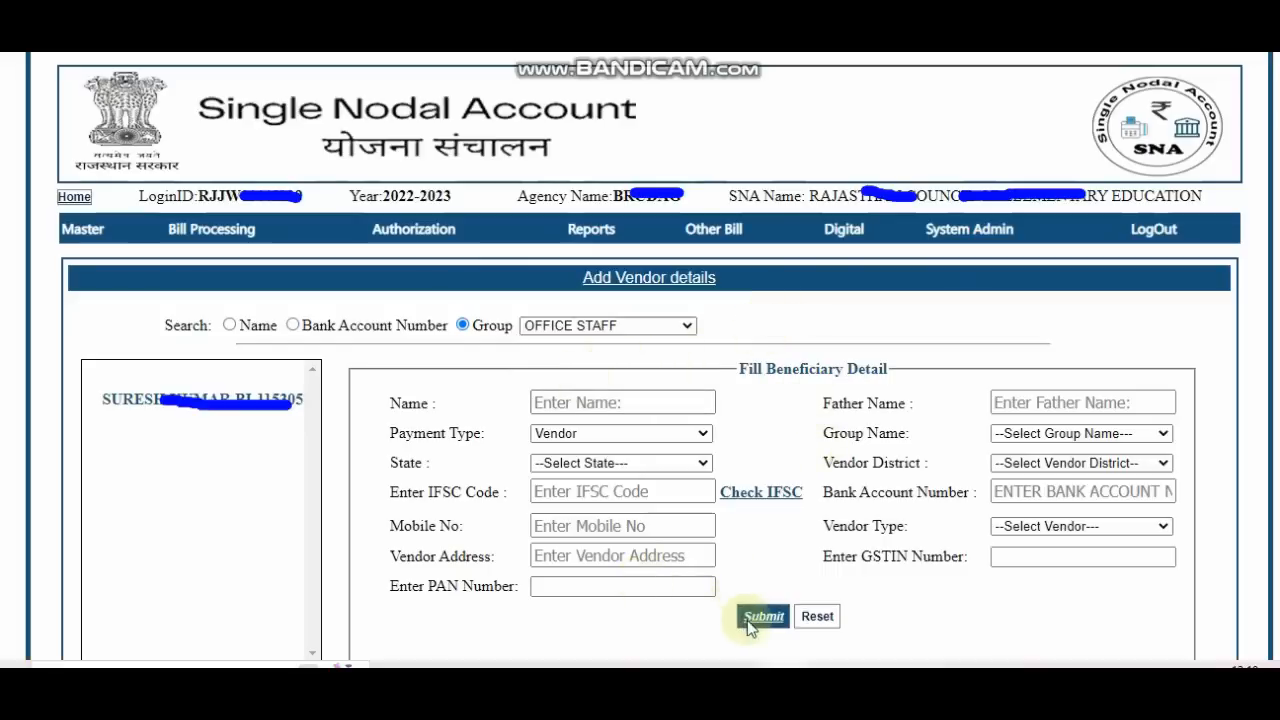
{"action": "left_click", "coordinate": [665, 589]}
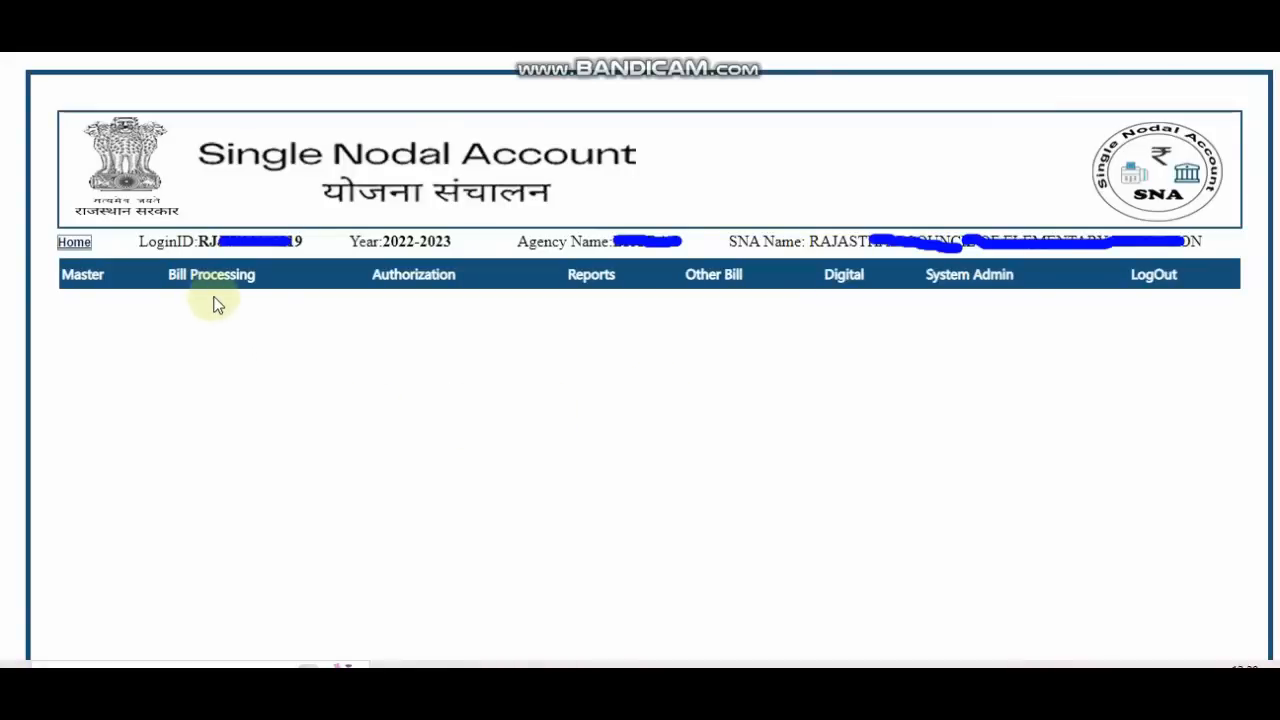
Open the bill number allocation page, choose Bill Allocation and set the bill type to Vendor Payment.
{"action": "mouse_move", "coordinate": [214, 286]}
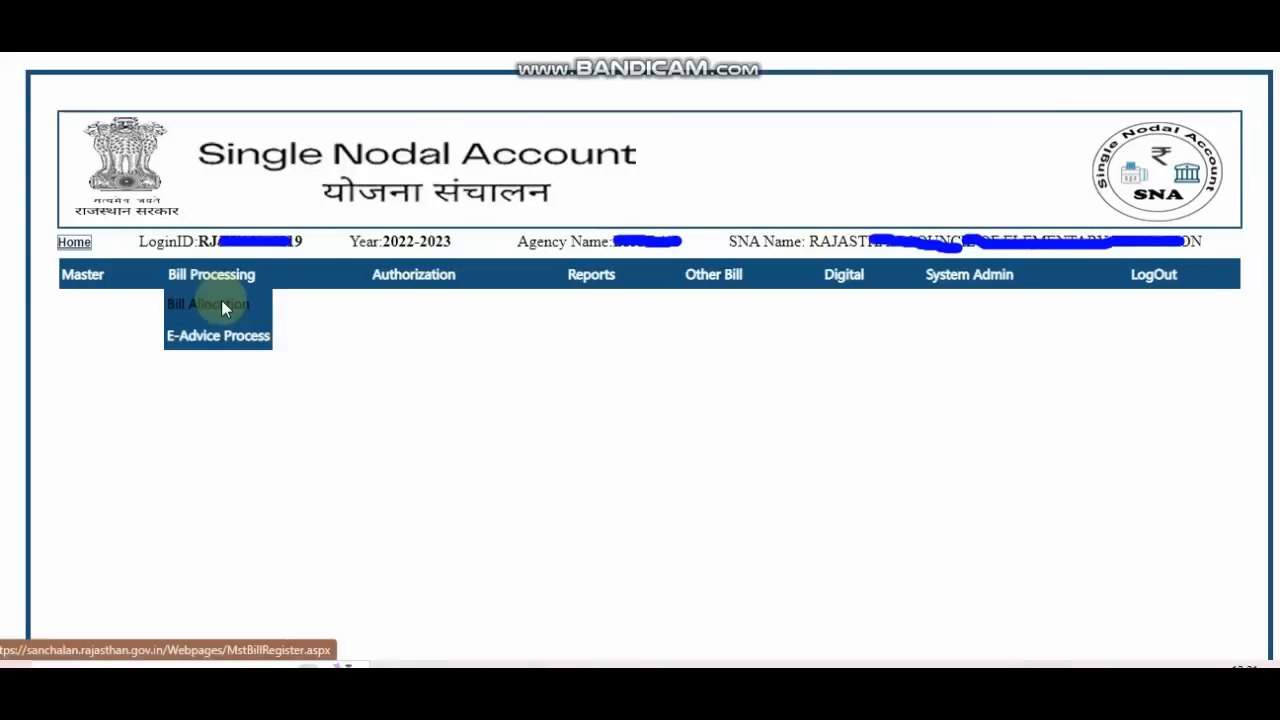
{"action": "left_click", "coordinate": [222, 306]}
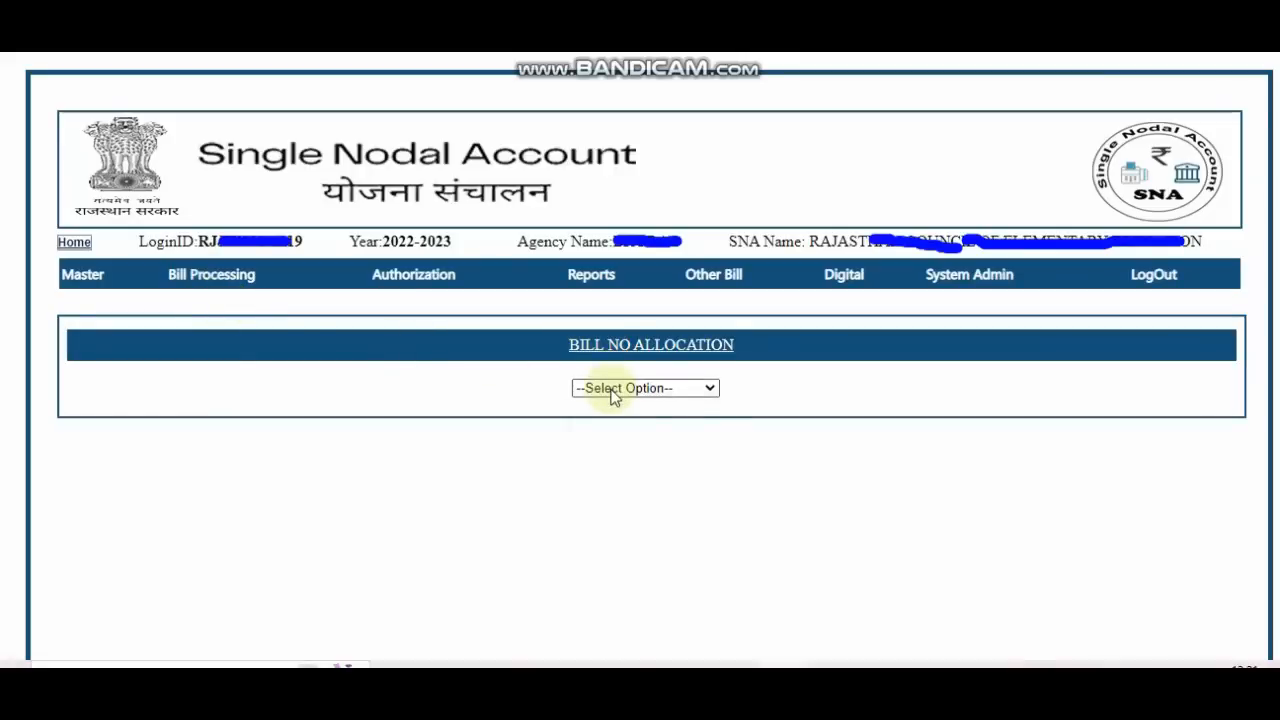
{"action": "left_click", "coordinate": [614, 390]}
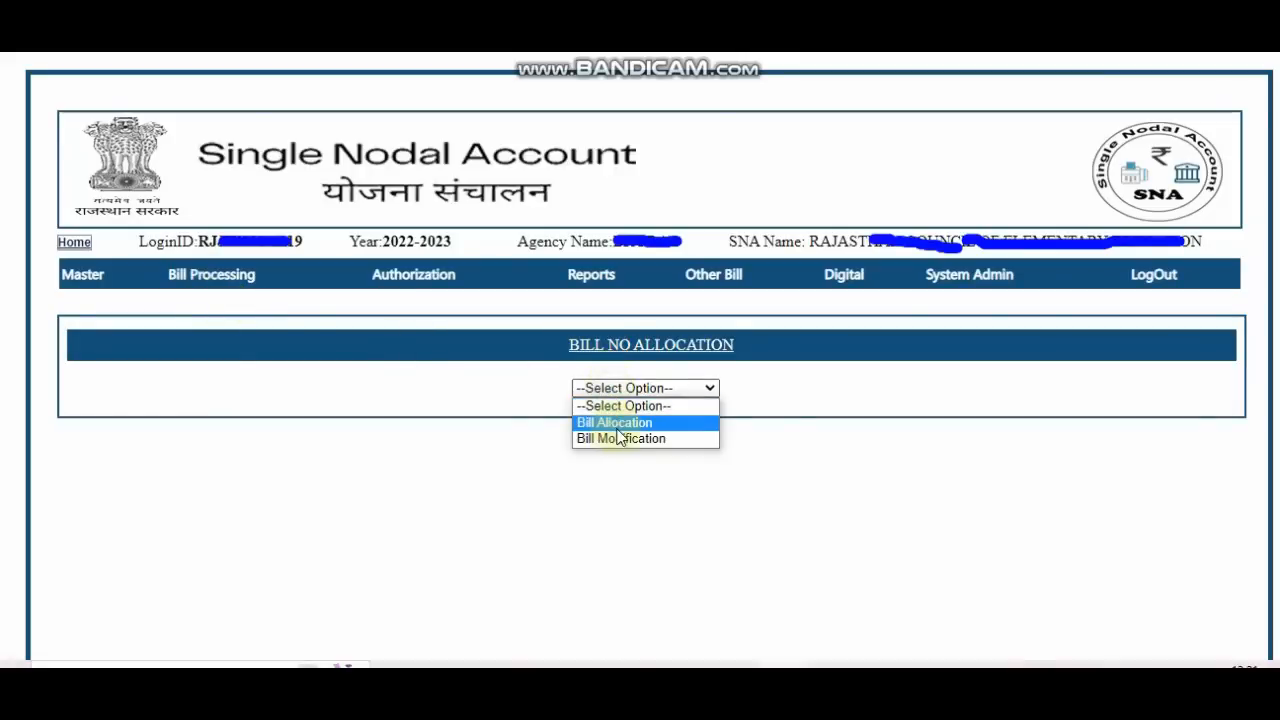
{"action": "left_click", "coordinate": [616, 423]}
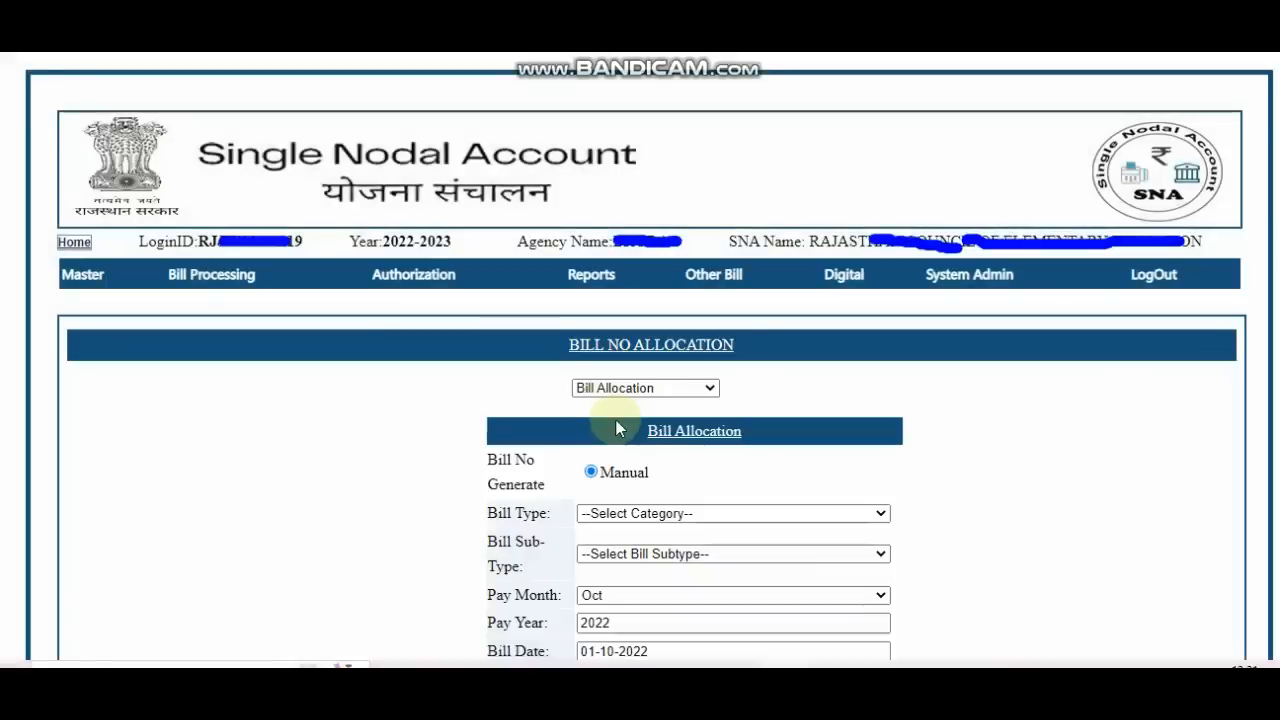
{"action": "left_click", "coordinate": [666, 517]}
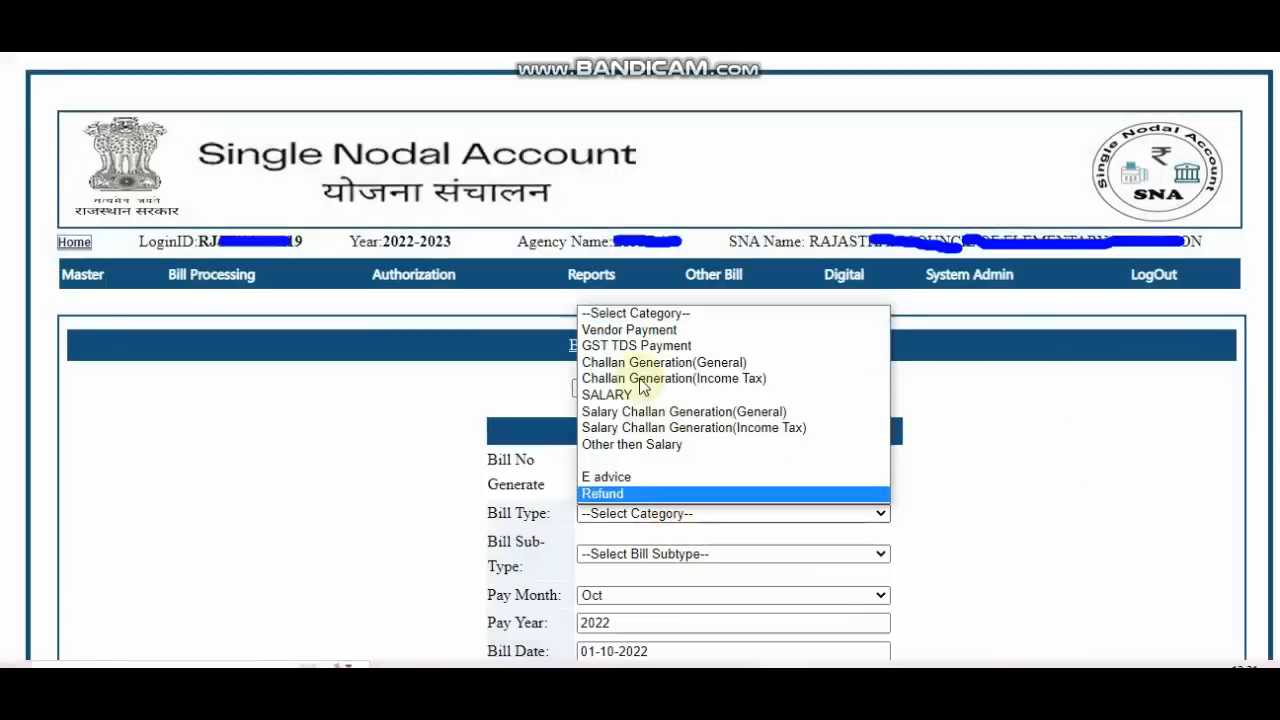
{"action": "left_click", "coordinate": [640, 330]}
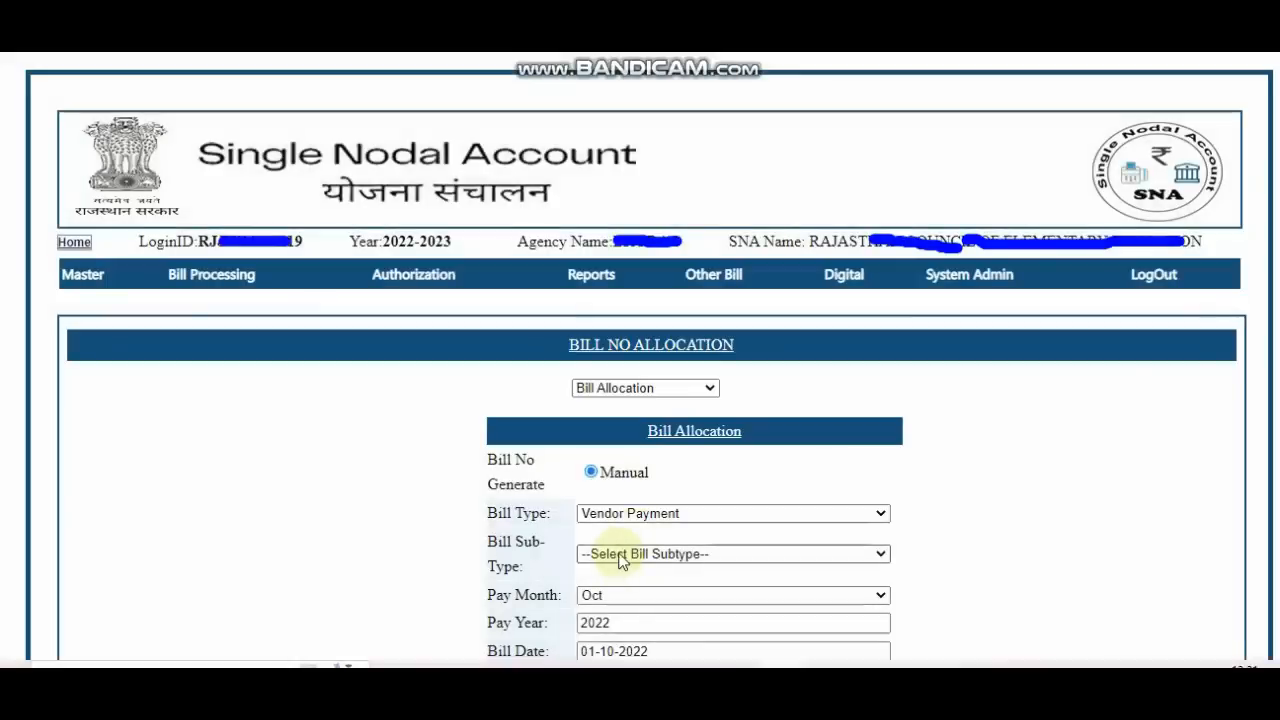
{"action": "left_click", "coordinate": [622, 556]}
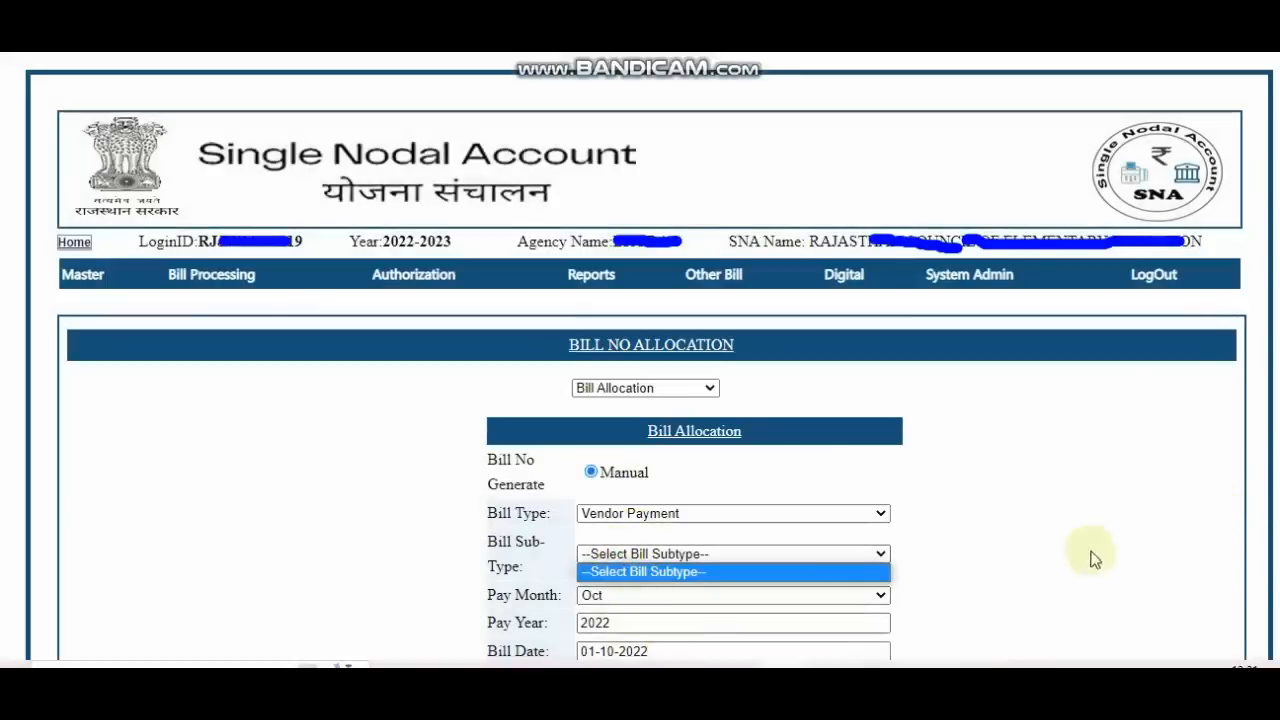
Set the bill date to 01/10/2022.
{"action": "left_click", "coordinate": [668, 650]}
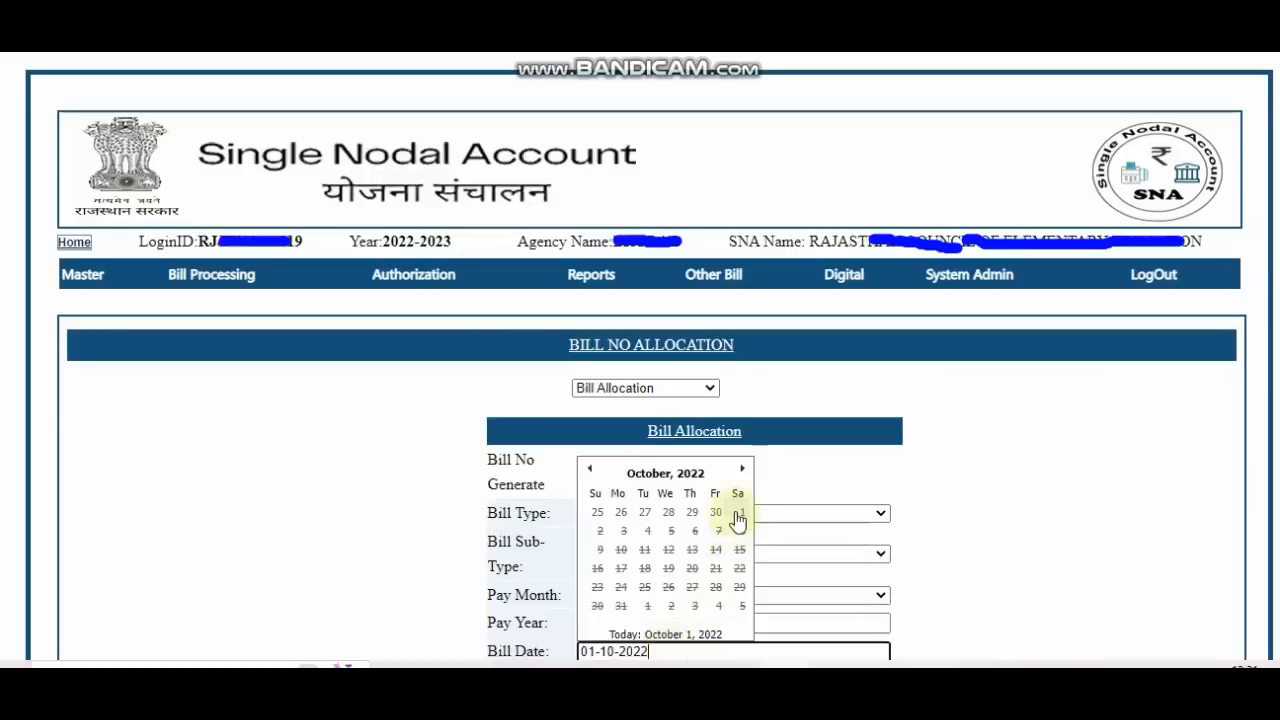
{"action": "left_click", "coordinate": [738, 512]}
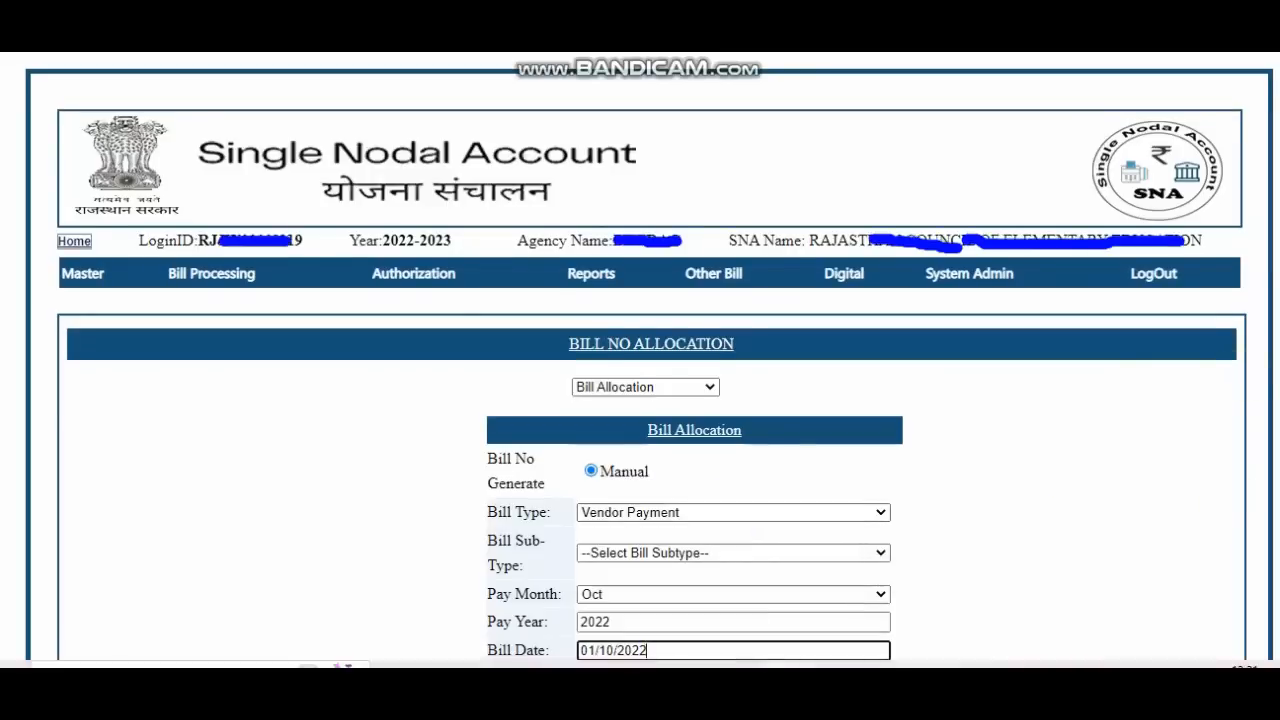
{"action": "scroll", "coordinate": [640, 400], "scroll_direction": "down", "scroll_amount": 2}
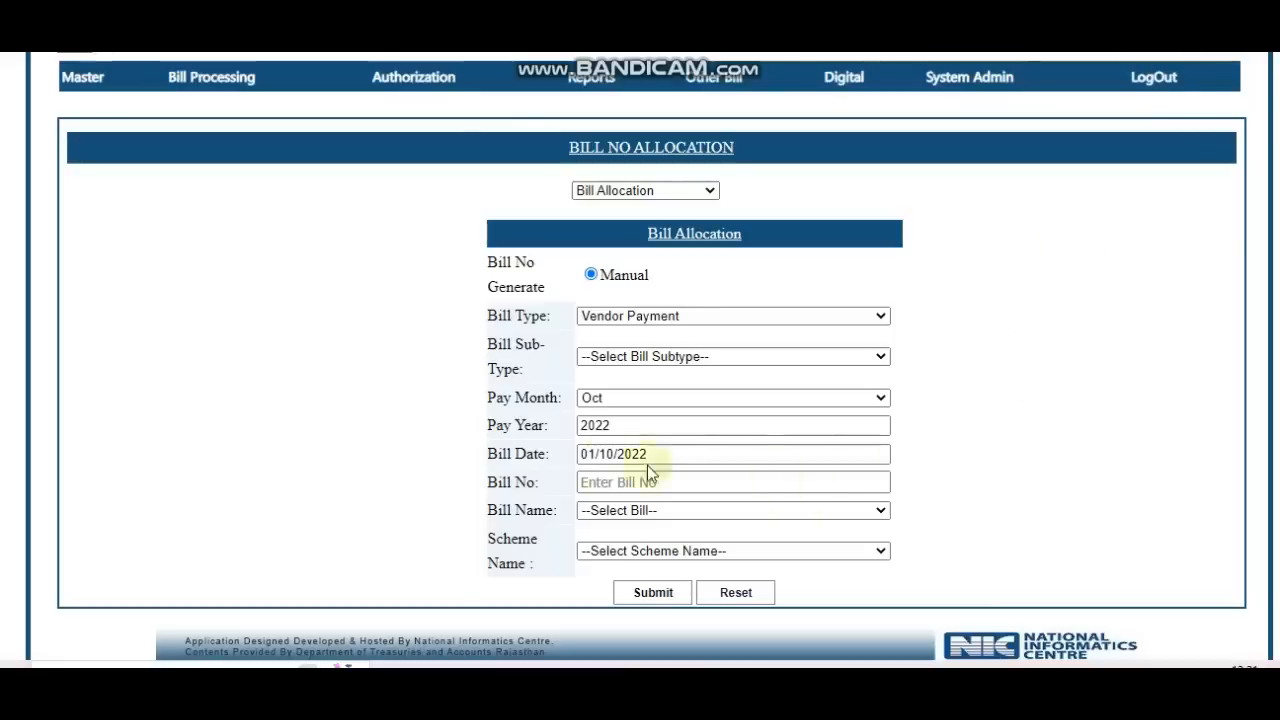
{"action": "left_click", "coordinate": [601, 482]}
{"action": "left_click", "coordinate": [601, 483]}
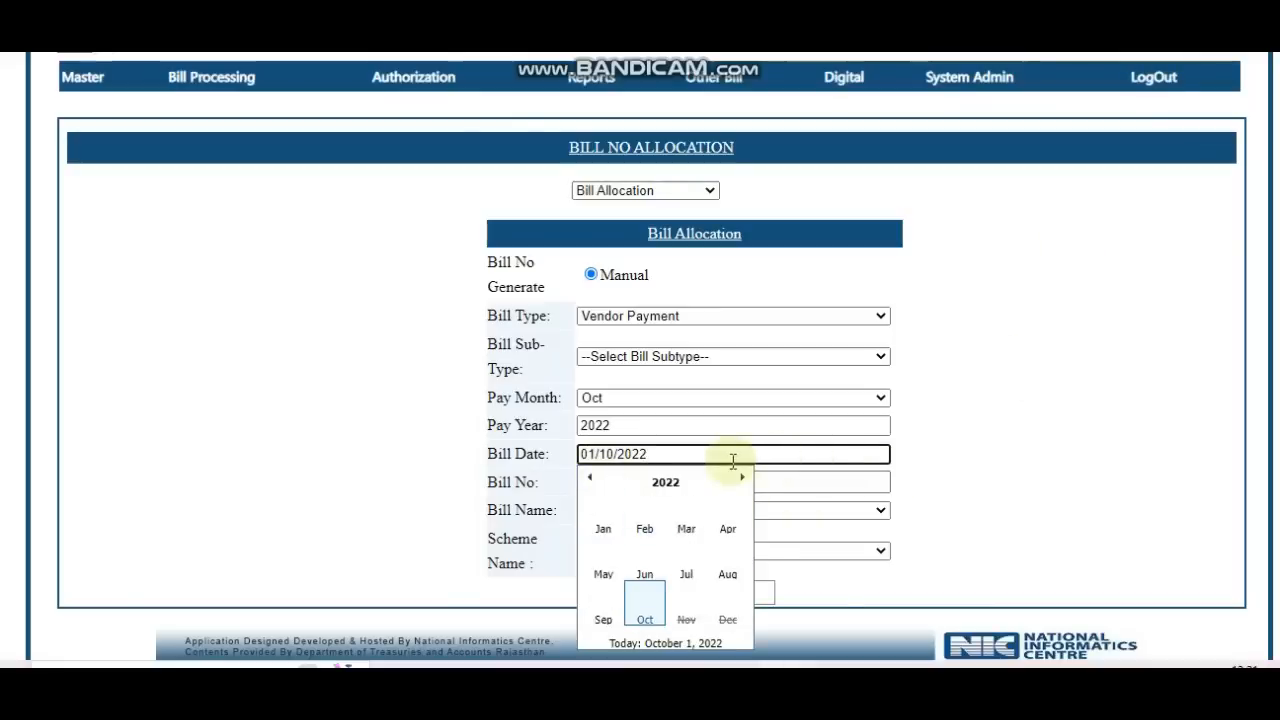
{"action": "left_click", "coordinate": [645, 617]}
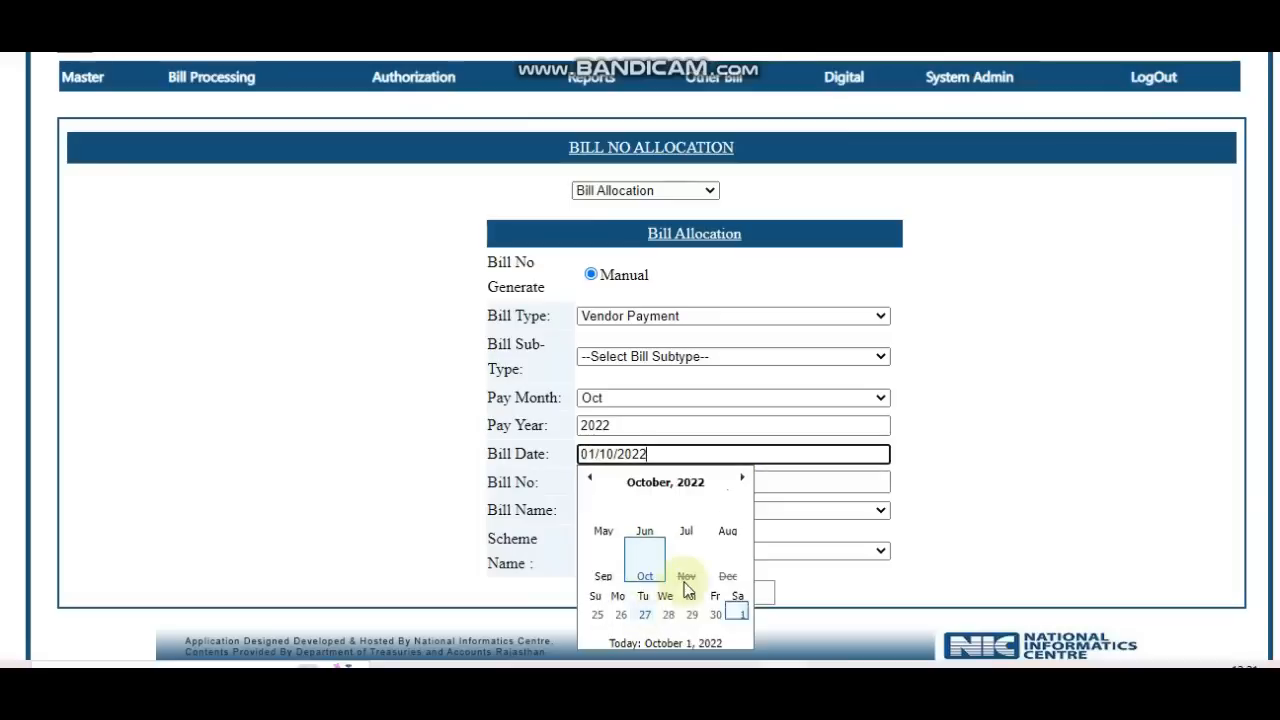
{"action": "left_click", "coordinate": [740, 522]}
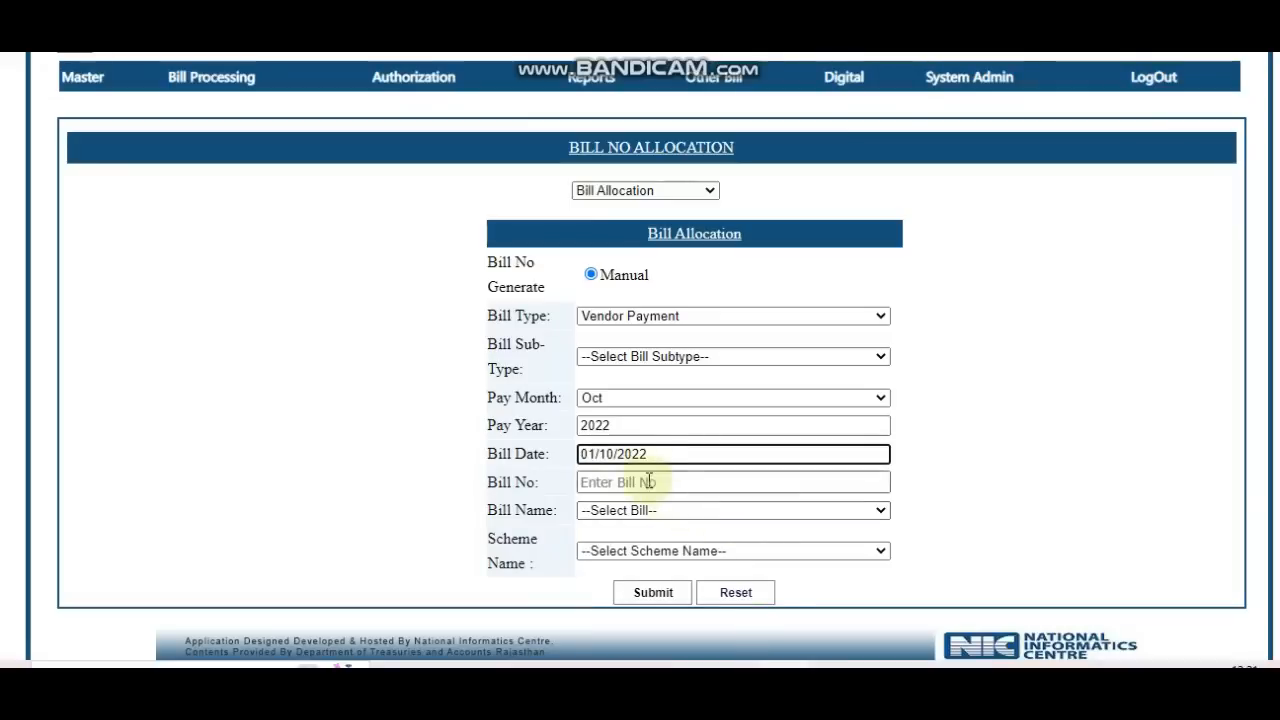
Try to submit the allocation with bill number 1, bill name OFFICE STAFF and scheme Samagra Shiksha RJ.
{"action": "left_click", "coordinate": [649, 481]}
{"action": "type", "text": "1"}
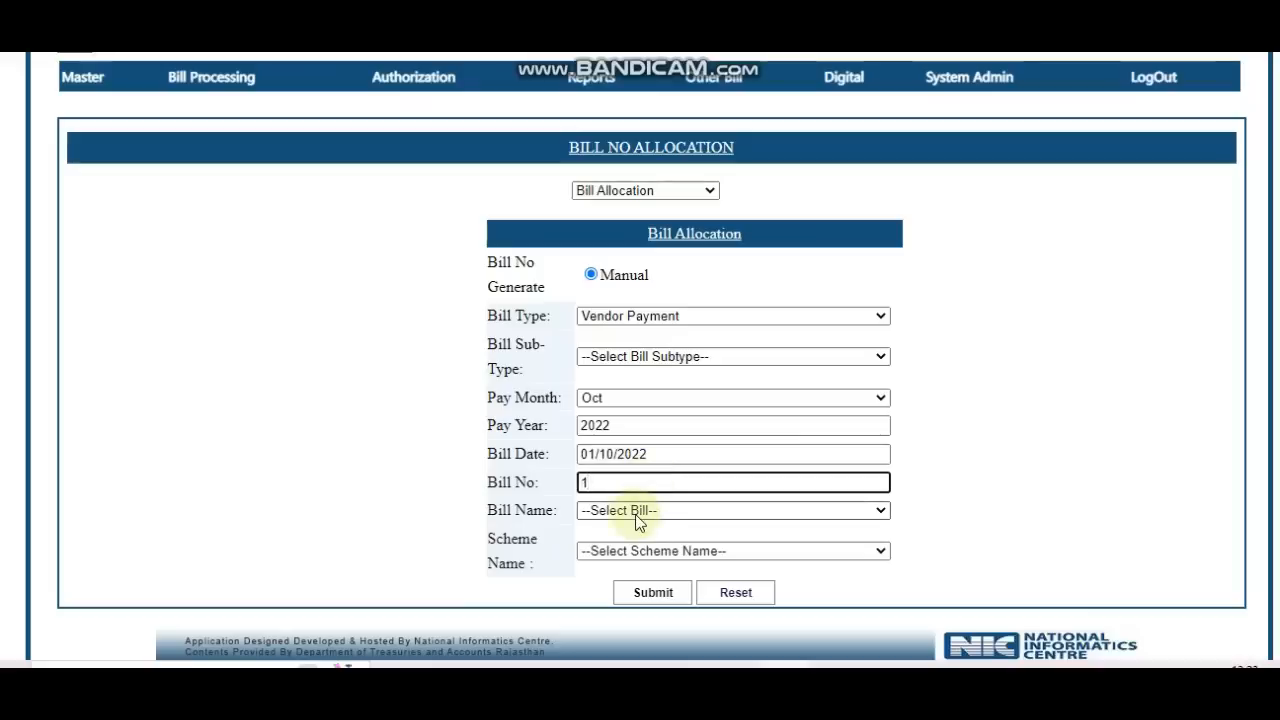
{"action": "left_click", "coordinate": [635, 514]}
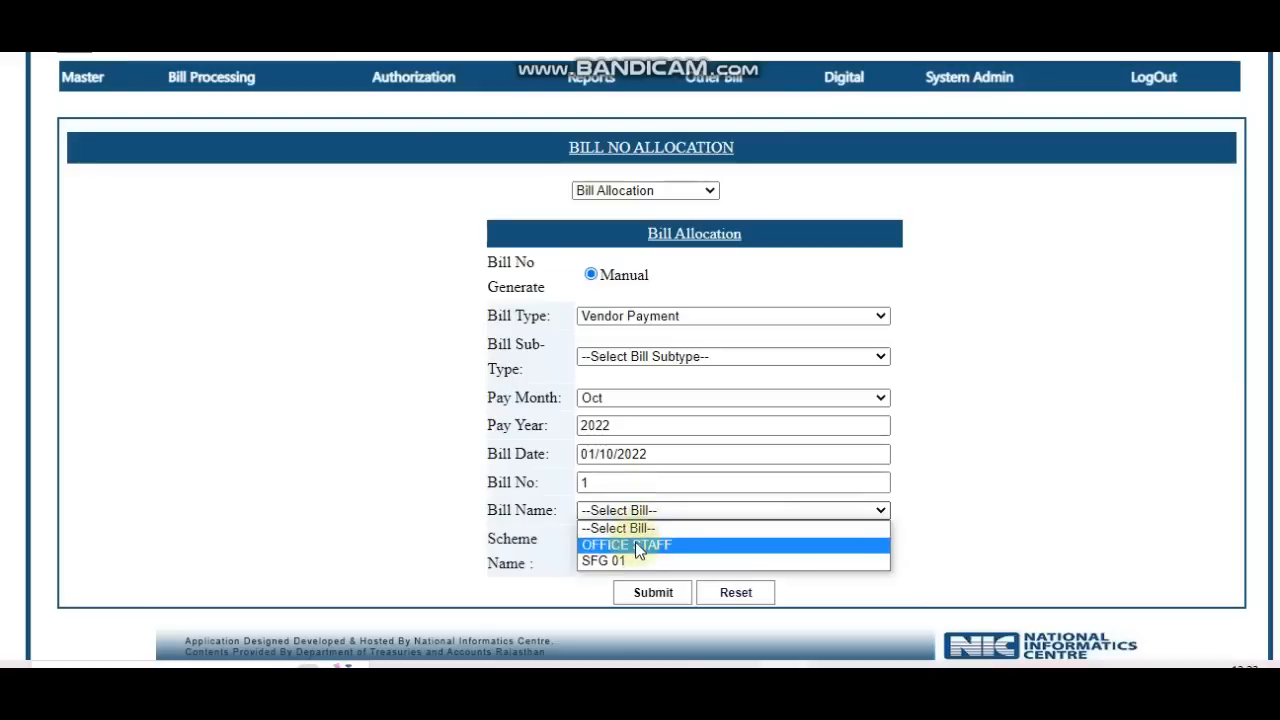
{"action": "left_click", "coordinate": [635, 545]}
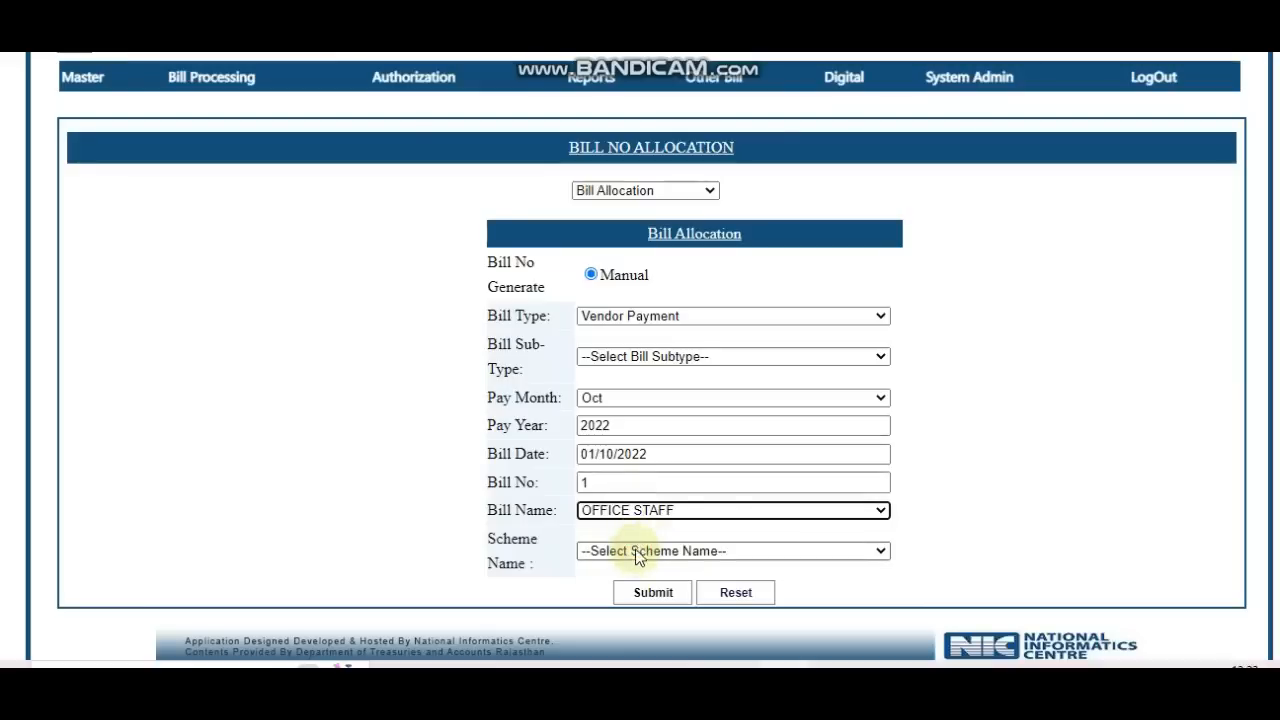
{"action": "left_click", "coordinate": [637, 551]}
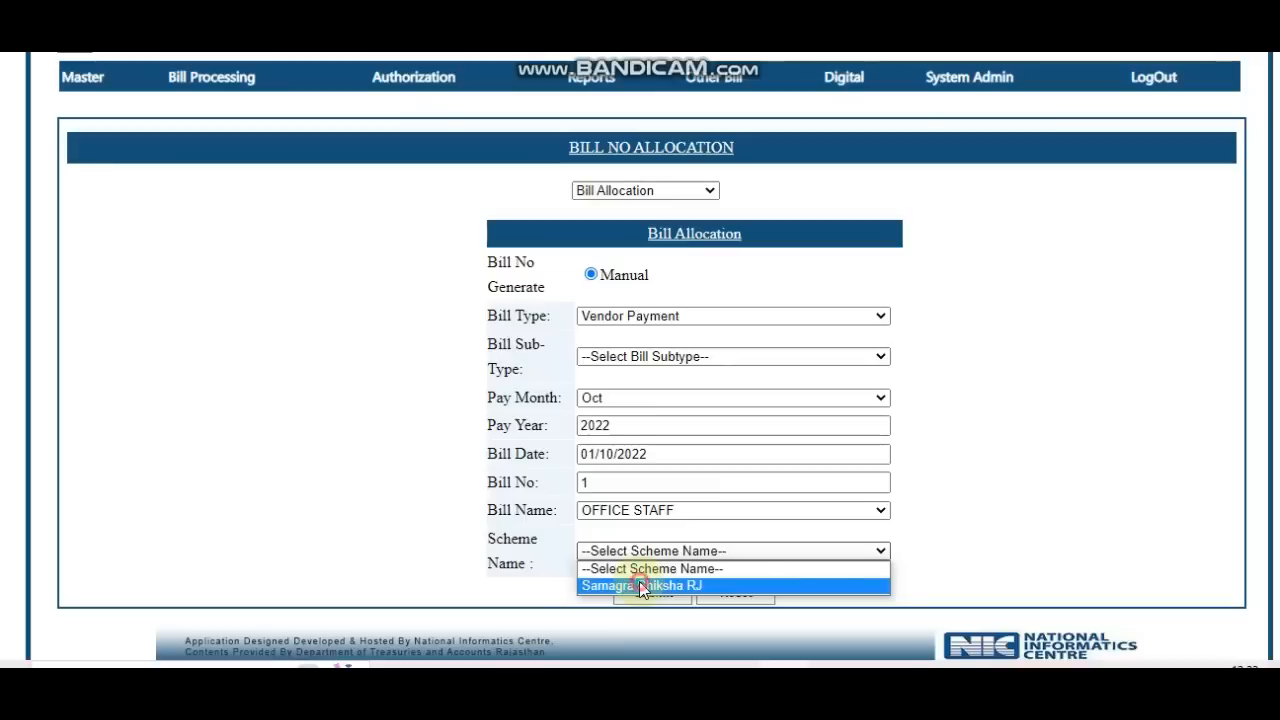
{"action": "left_click", "coordinate": [639, 584]}
{"action": "left_click", "coordinate": [641, 588]}
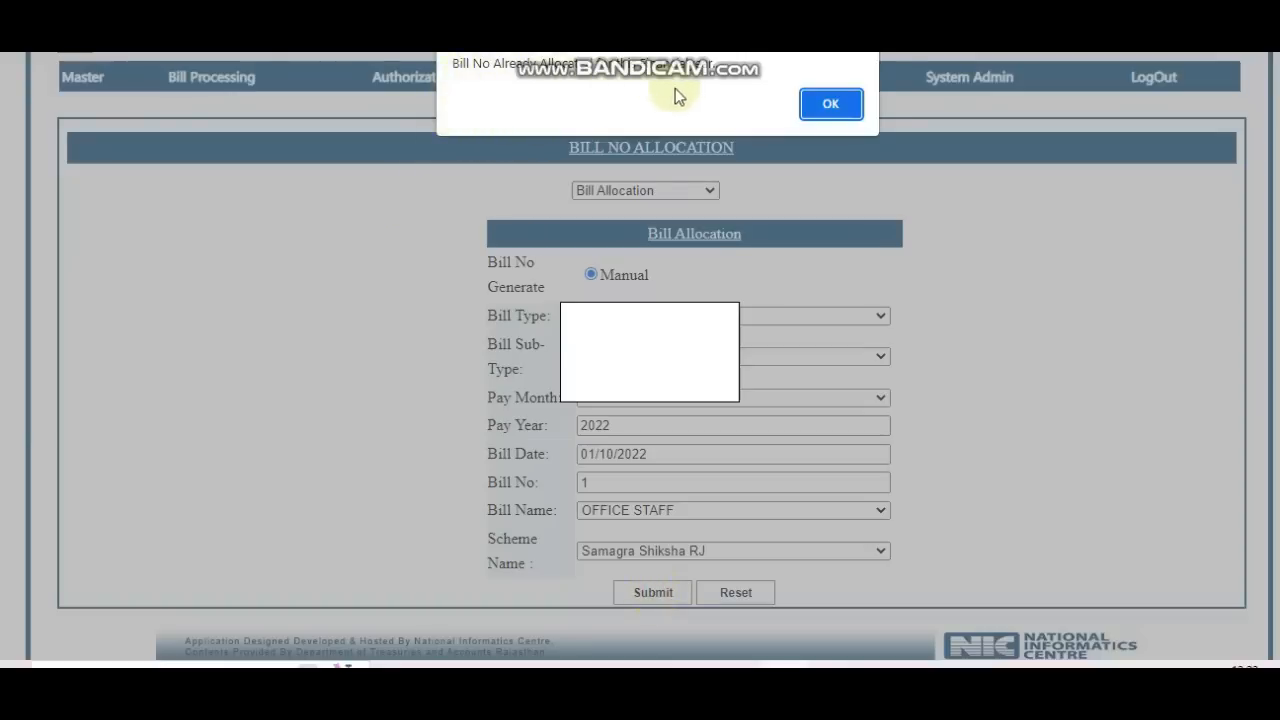
{"action": "left_click", "coordinate": [828, 110]}
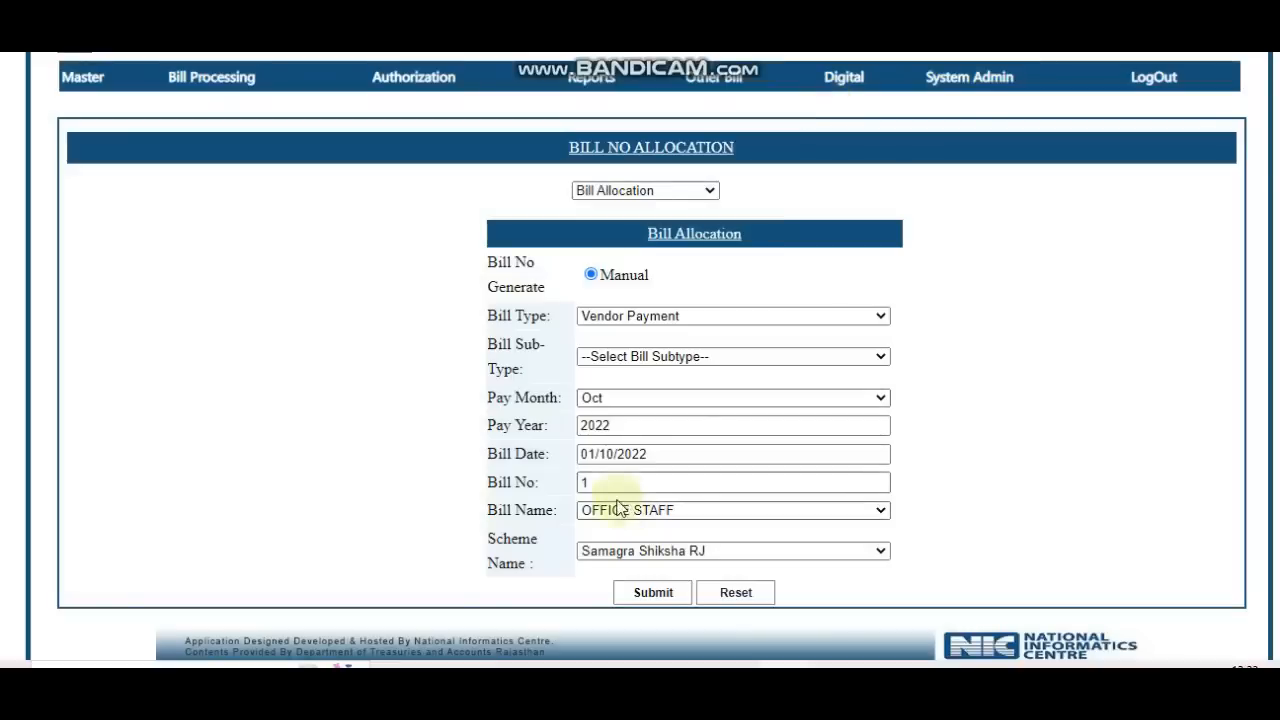
Set the bill number to 2, submit the allocation and check the allocated bills under Bill Modification.
{"action": "left_click_drag", "start_coordinate": [592, 483], "coordinate": [565, 490]}
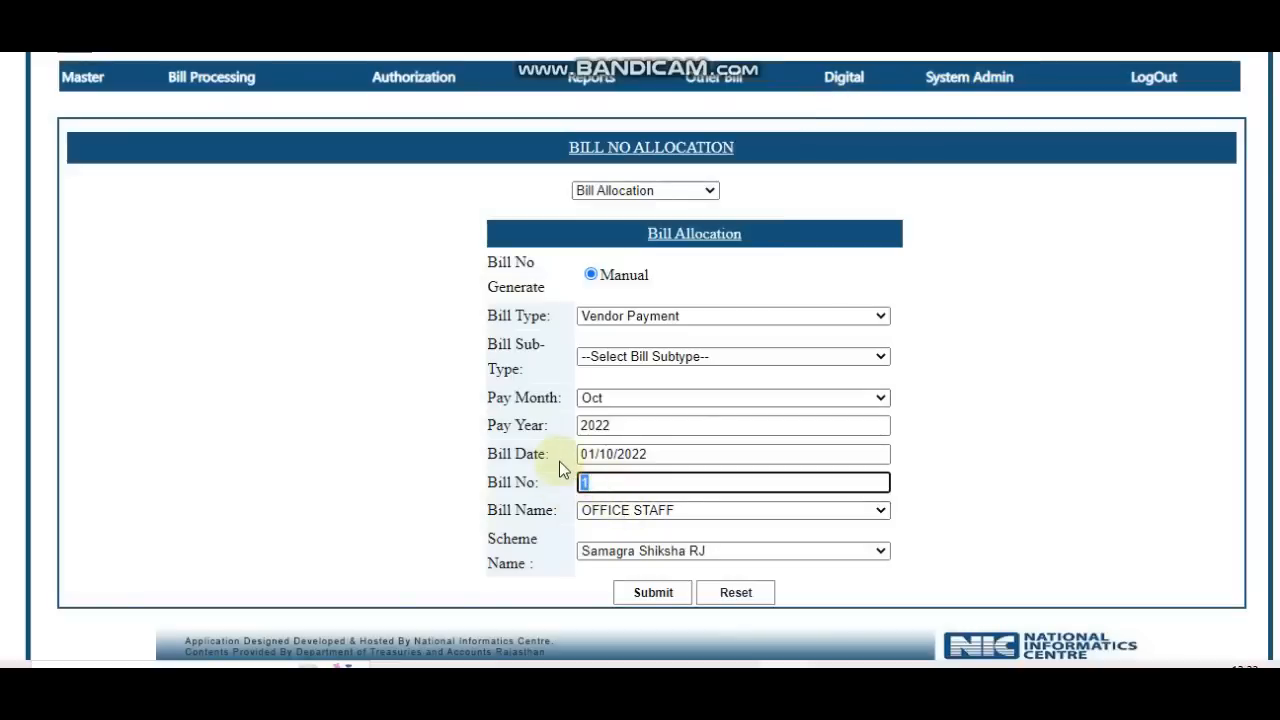
{"action": "type", "text": "2"}
{"action": "left_click", "coordinate": [650, 594]}
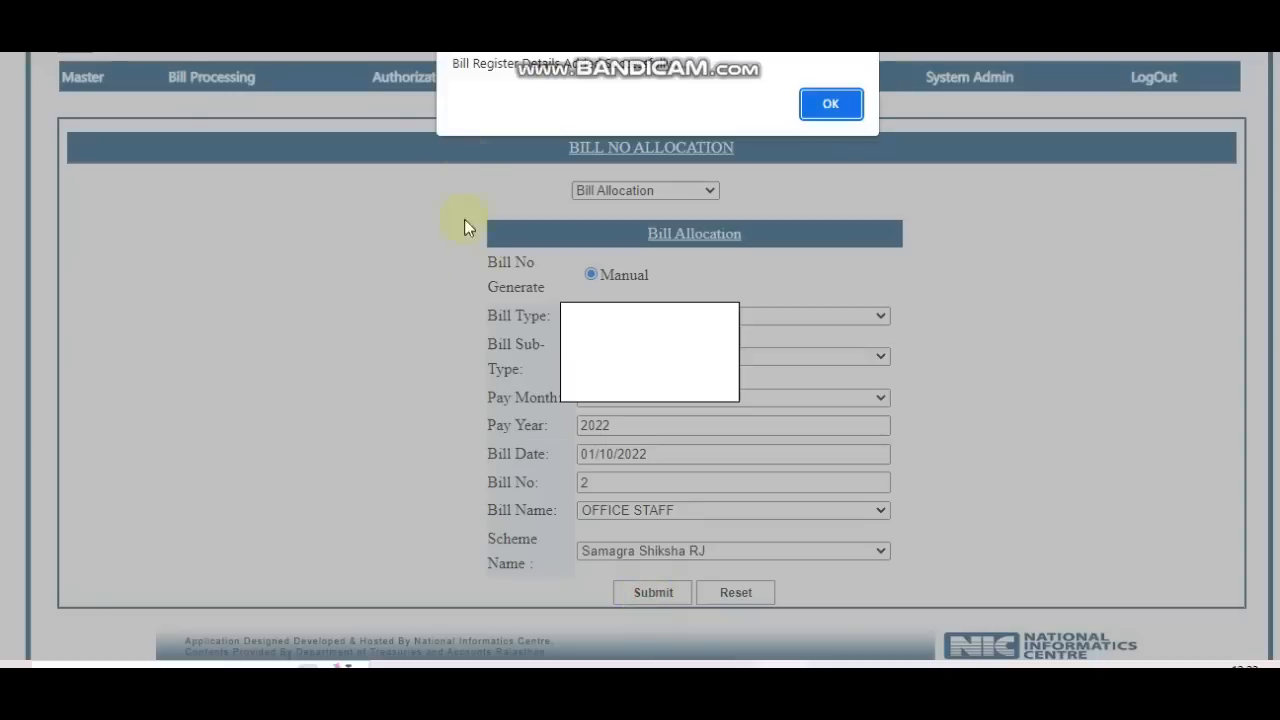
{"action": "left_click", "coordinate": [832, 105]}
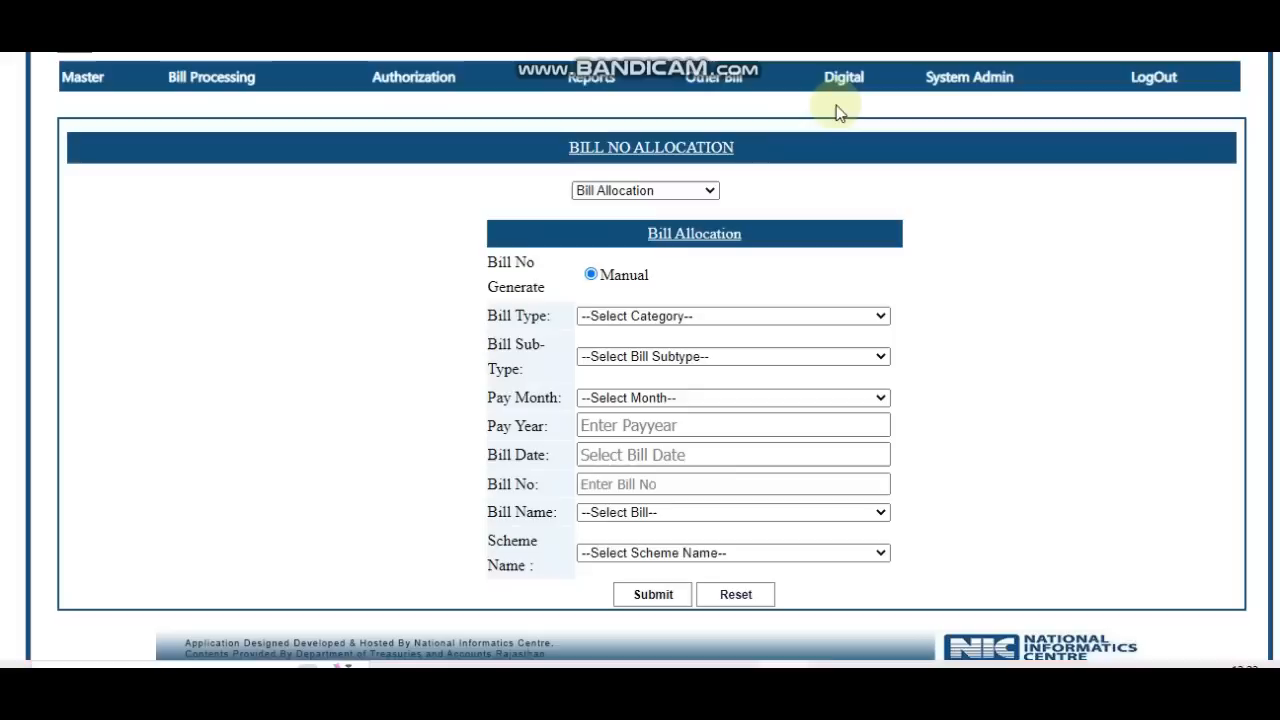
{"action": "left_click", "coordinate": [697, 192]}
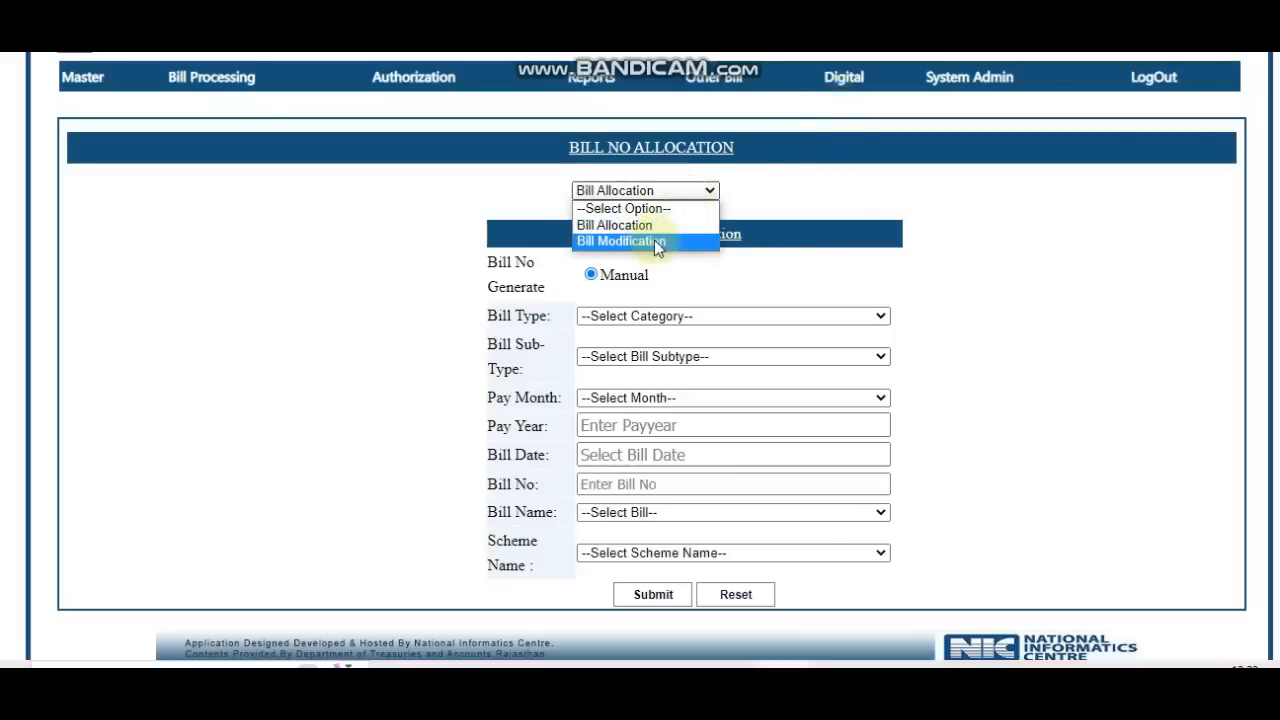
{"action": "left_click", "coordinate": [654, 240]}
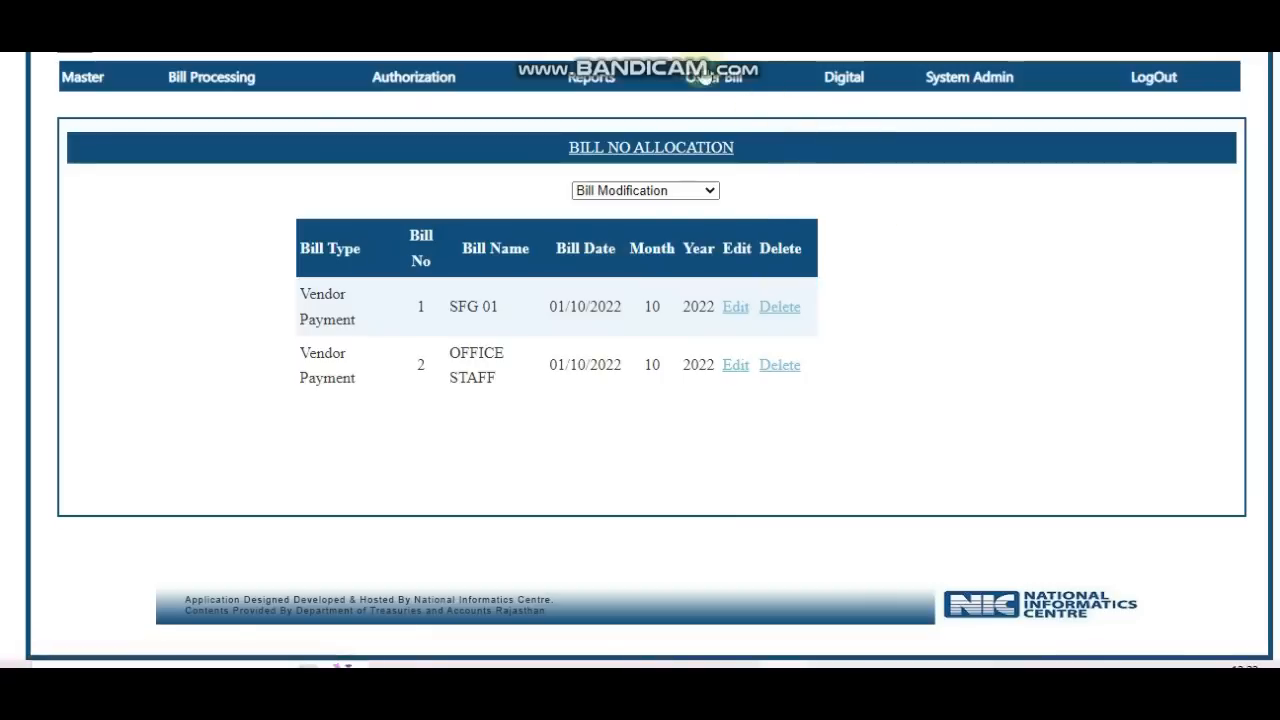
Open Vendor Process and select the bill name OFFICE STAFF with bill number 2-01/10/2022-2022.
{"action": "mouse_move", "coordinate": [710, 86]}
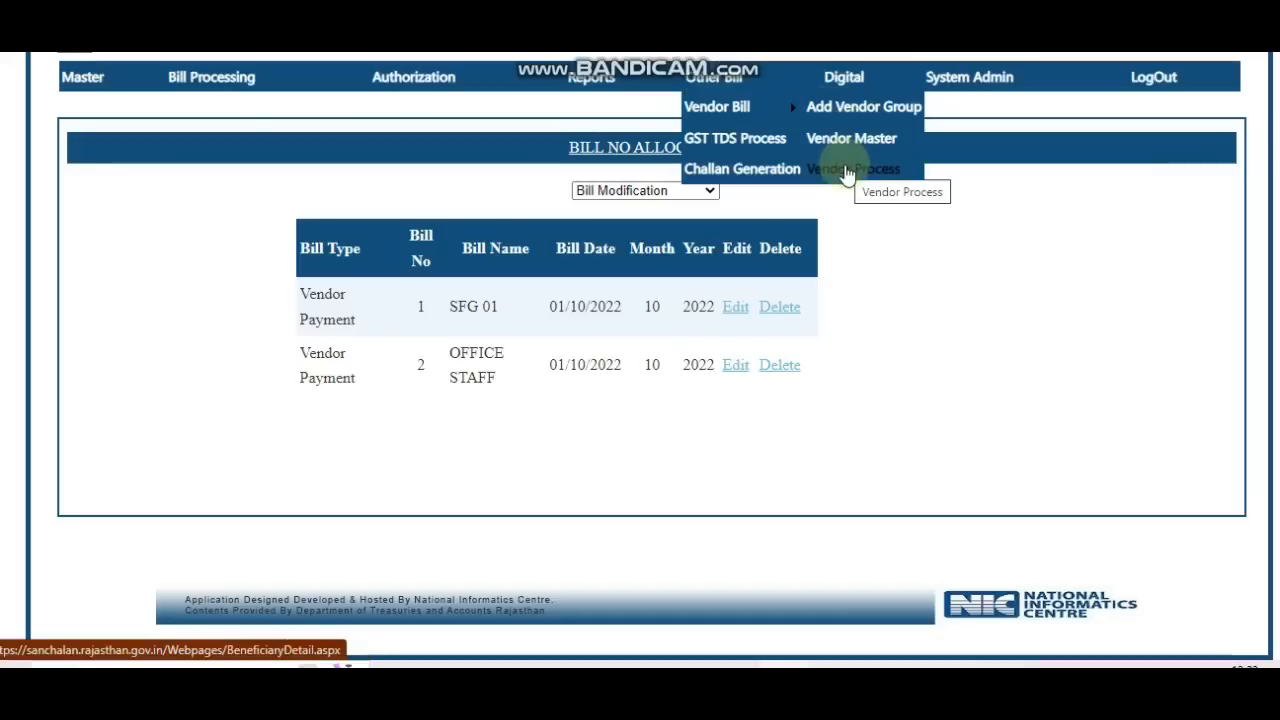
{"action": "left_click", "coordinate": [848, 170]}
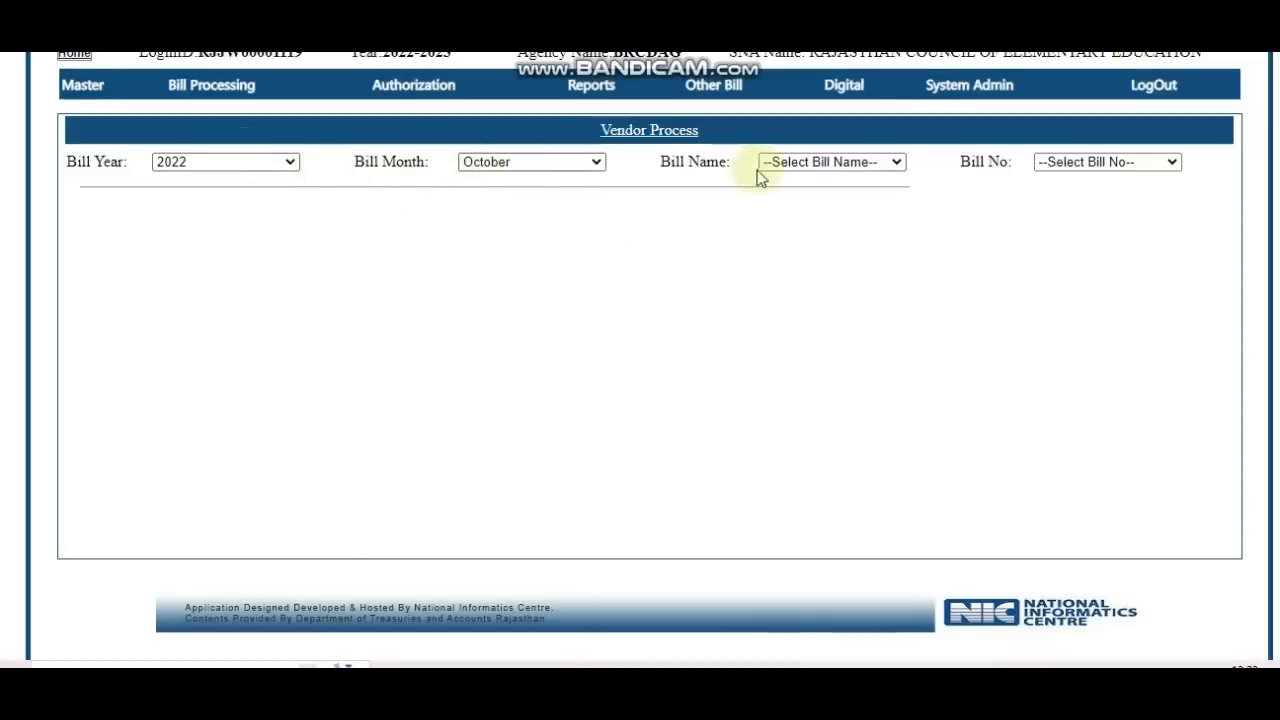
{"action": "left_click", "coordinate": [798, 170]}
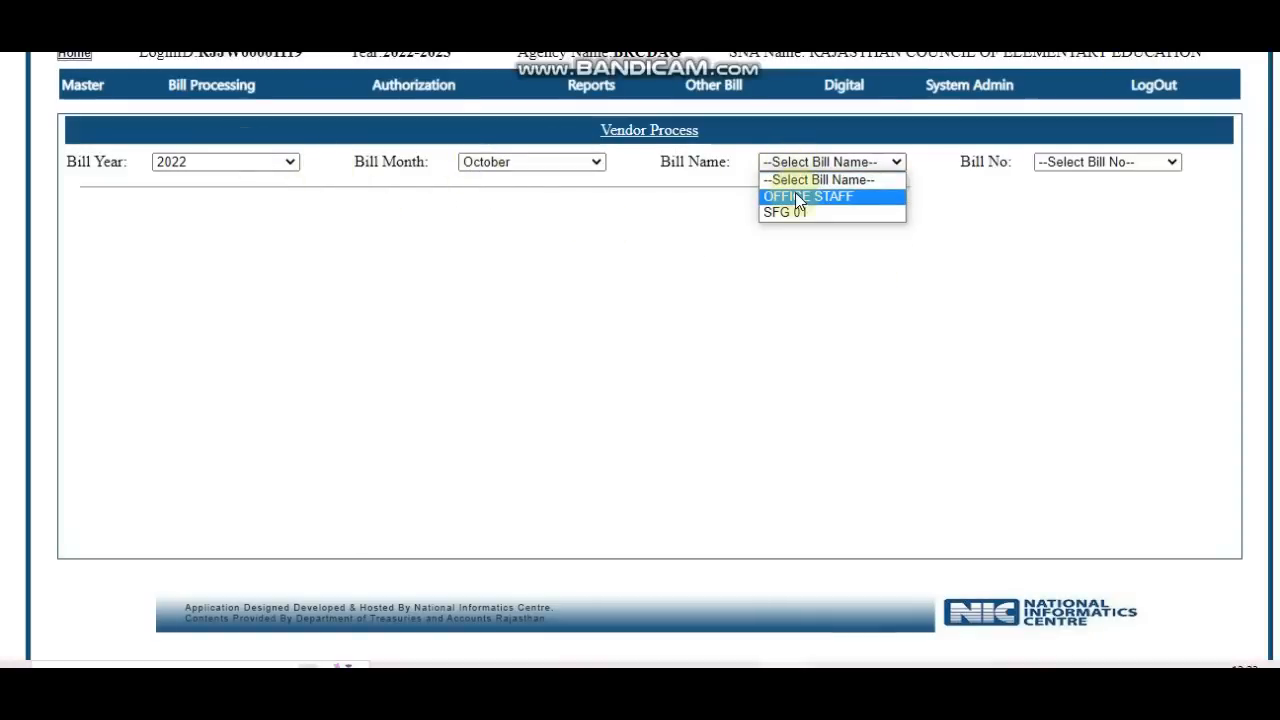
{"action": "left_click", "coordinate": [795, 193]}
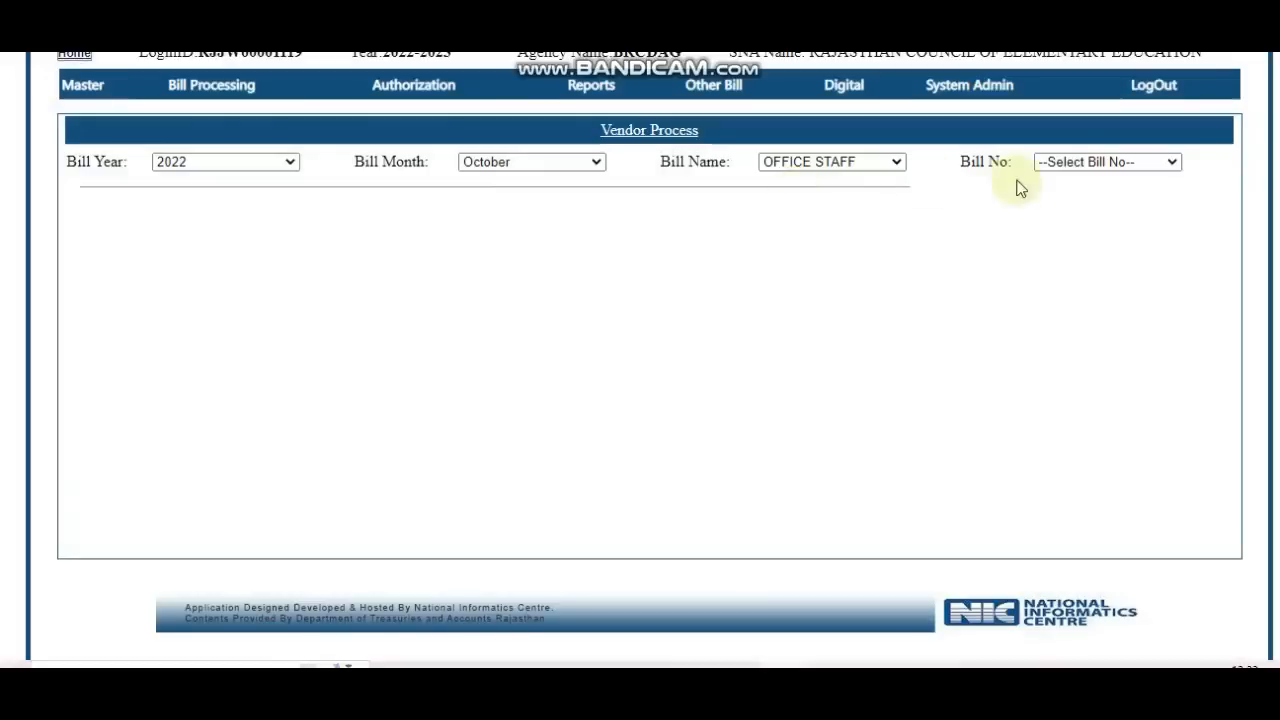
{"action": "left_click", "coordinate": [1065, 161]}
{"action": "left_click", "coordinate": [1070, 196]}
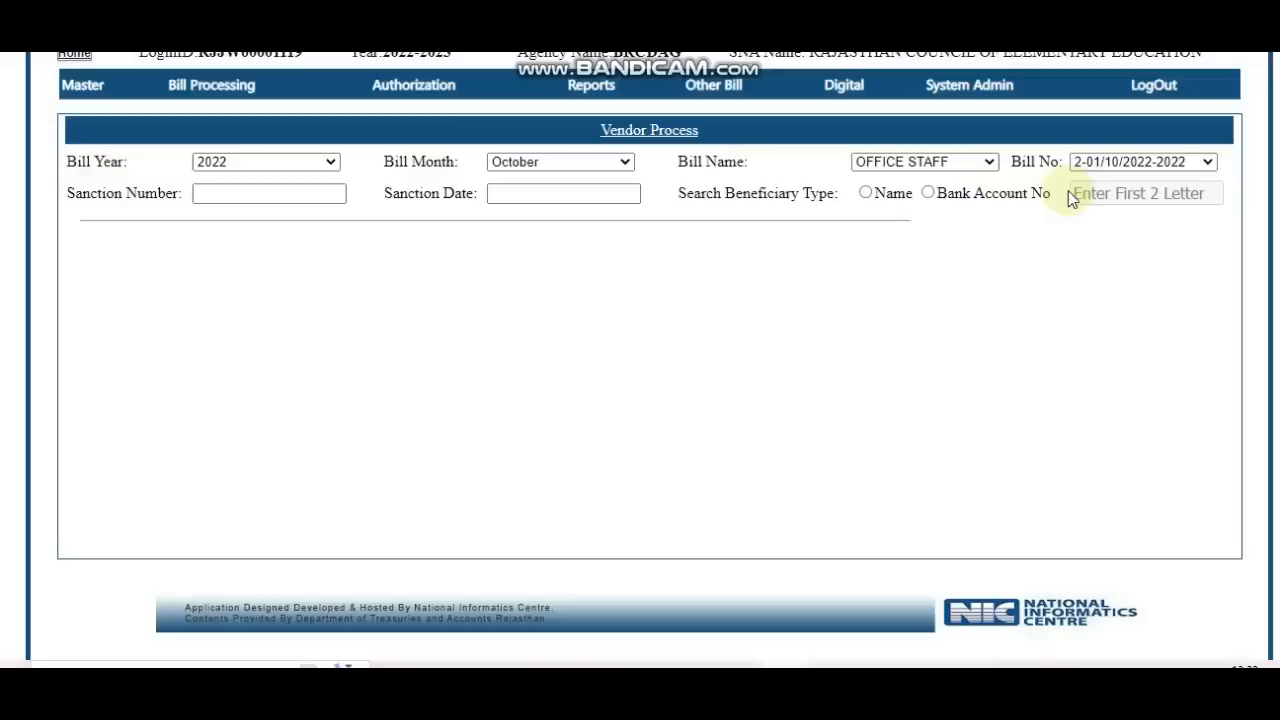
Enter sanction number 1 and set the sanction date to 01/10/2022.
{"action": "left_click", "coordinate": [227, 197]}
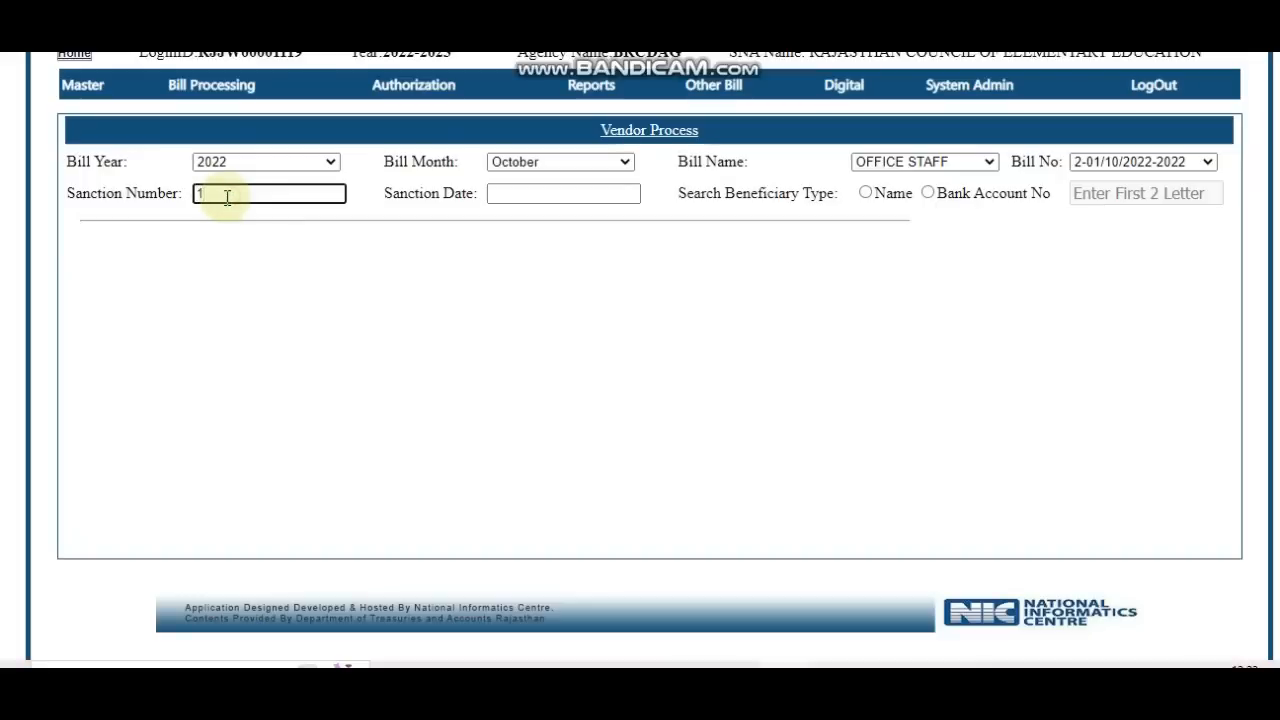
{"action": "left_click", "coordinate": [512, 197]}
{"action": "left_click", "coordinate": [643, 262]}
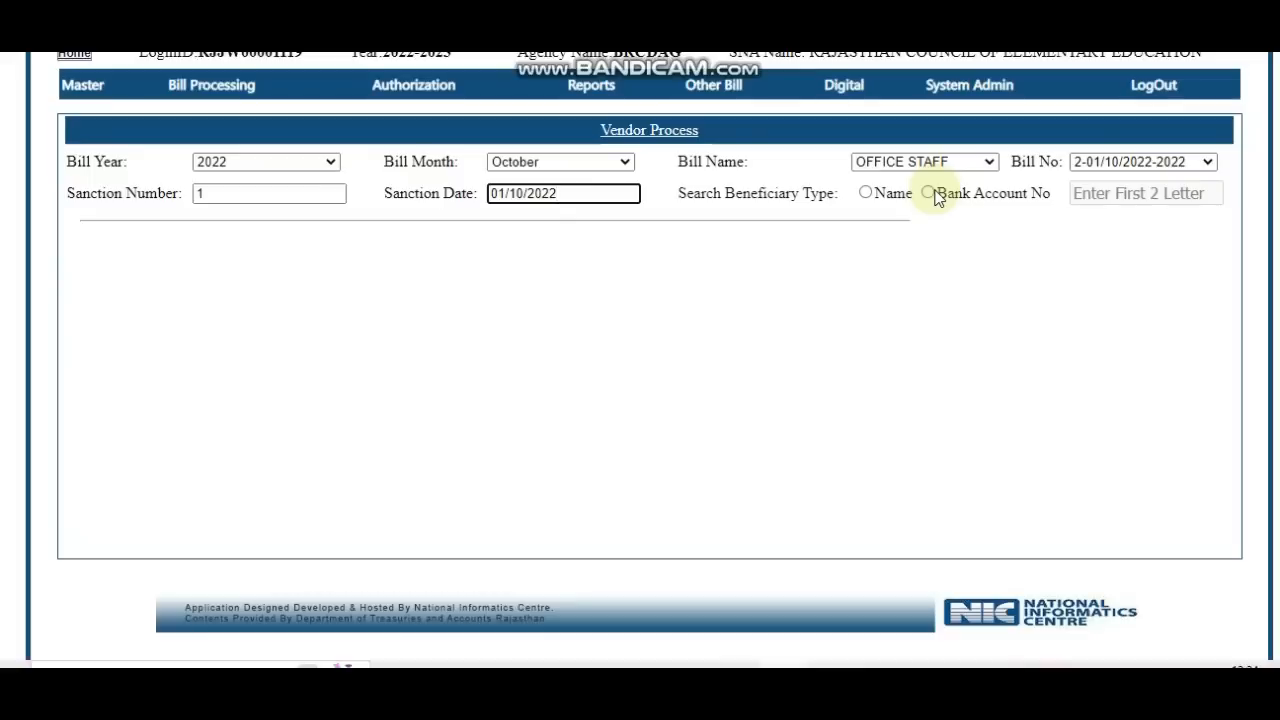
Find the beneficiary by bank account number, enter amount 1000 and remark/work order number 1, and submit the payment details.
{"action": "left_click", "coordinate": [930, 194]}
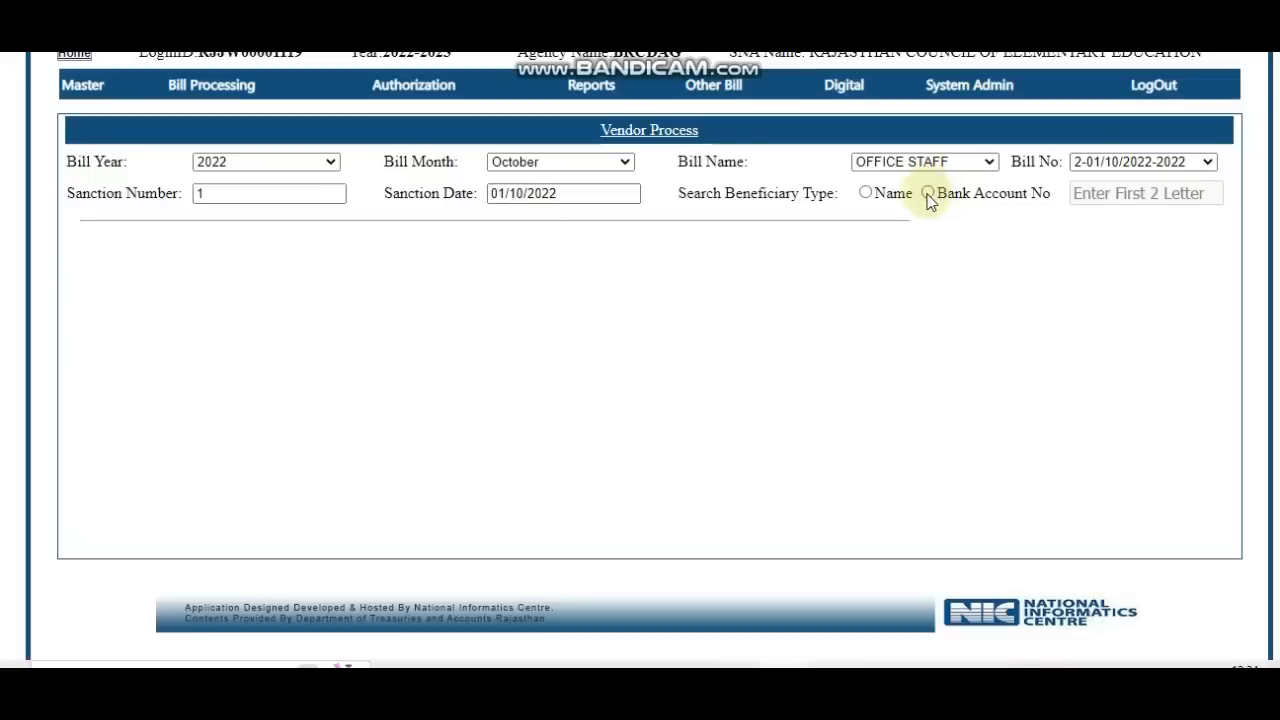
{"action": "left_click", "coordinate": [928, 195]}
{"action": "left_click", "coordinate": [1121, 195]}
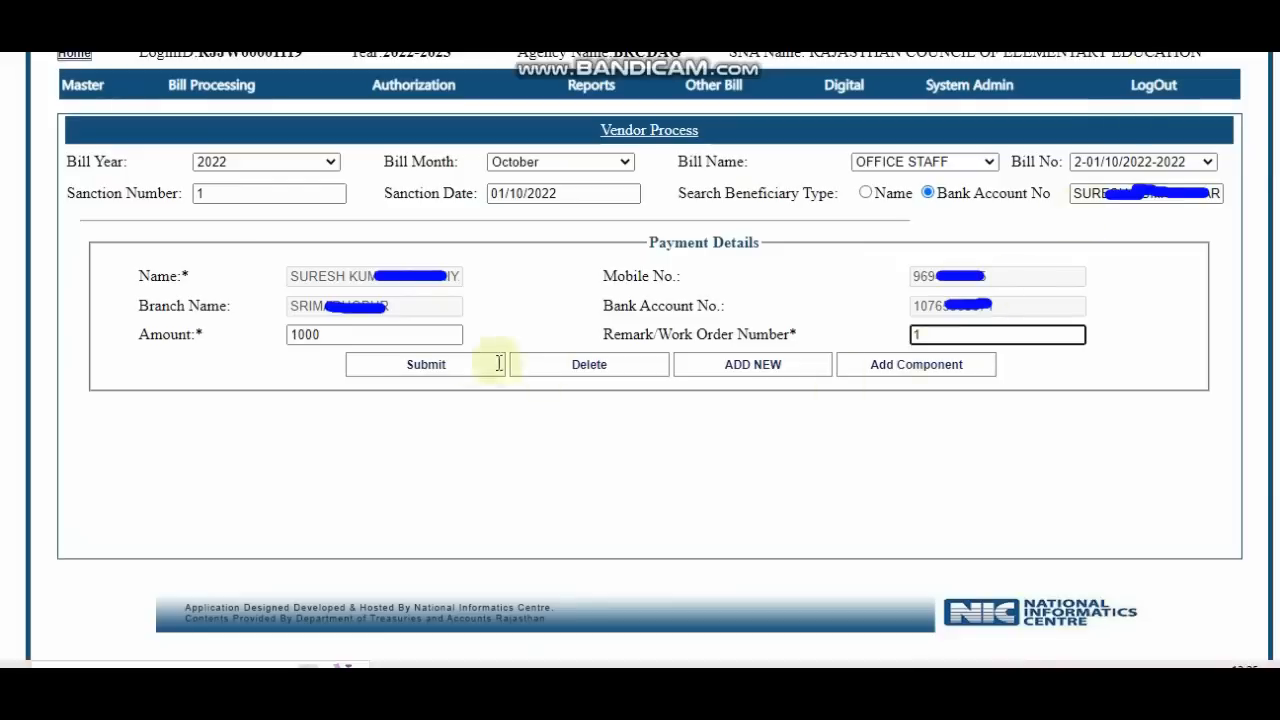
{"action": "left_click", "coordinate": [369, 335]}
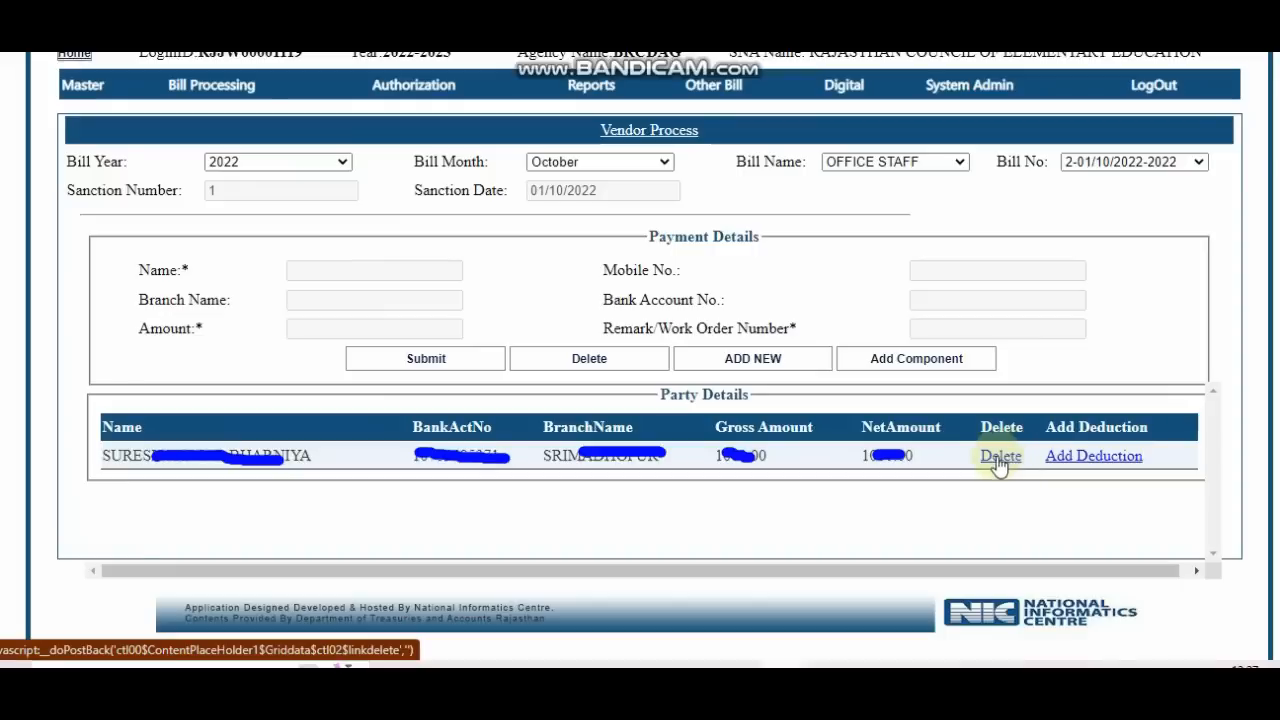
Open Add Deduction for the listed beneficiary, review the available deduction types and close it without adding one.
{"action": "left_click", "coordinate": [1085, 462]}
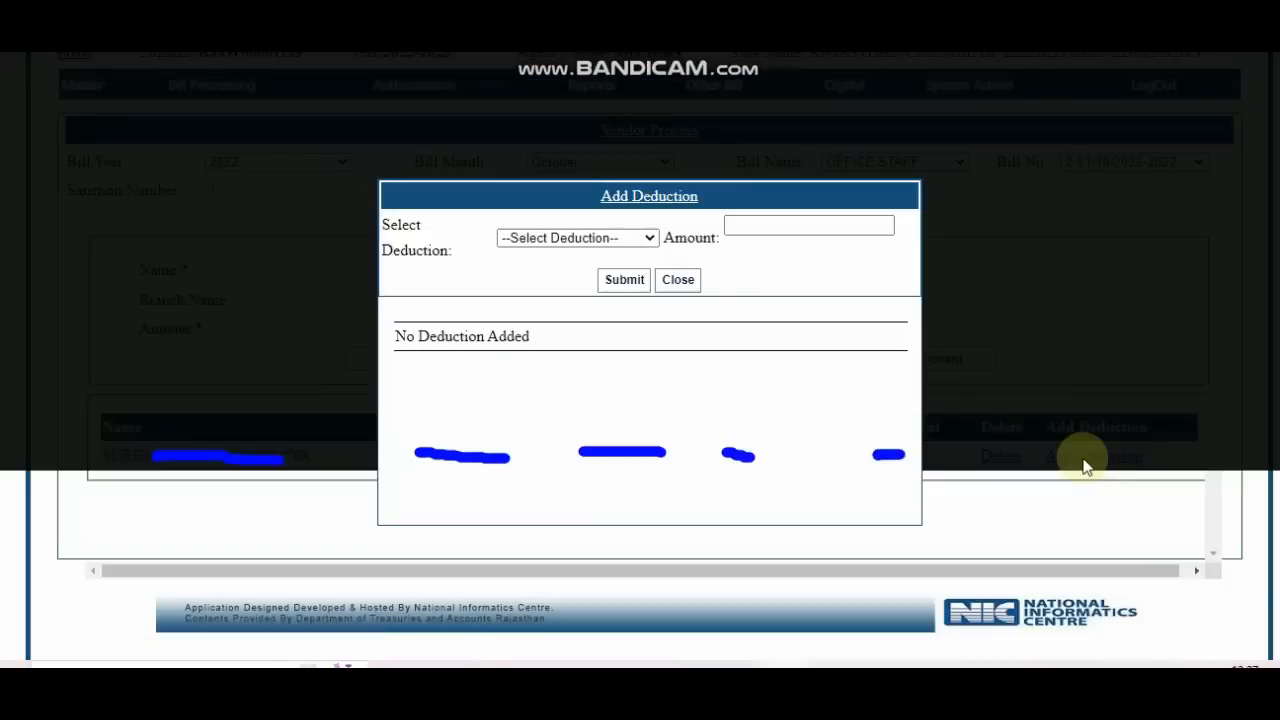
{"action": "left_click", "coordinate": [537, 243]}
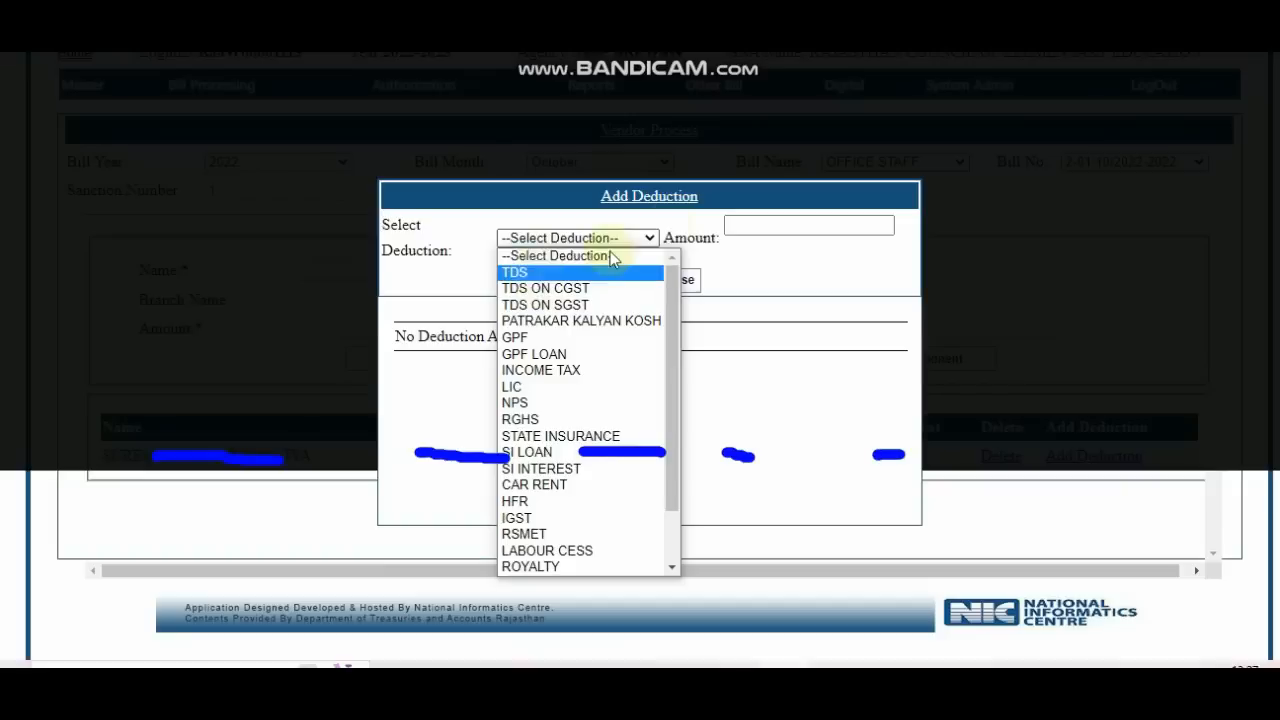
{"action": "left_click", "coordinate": [727, 265]}
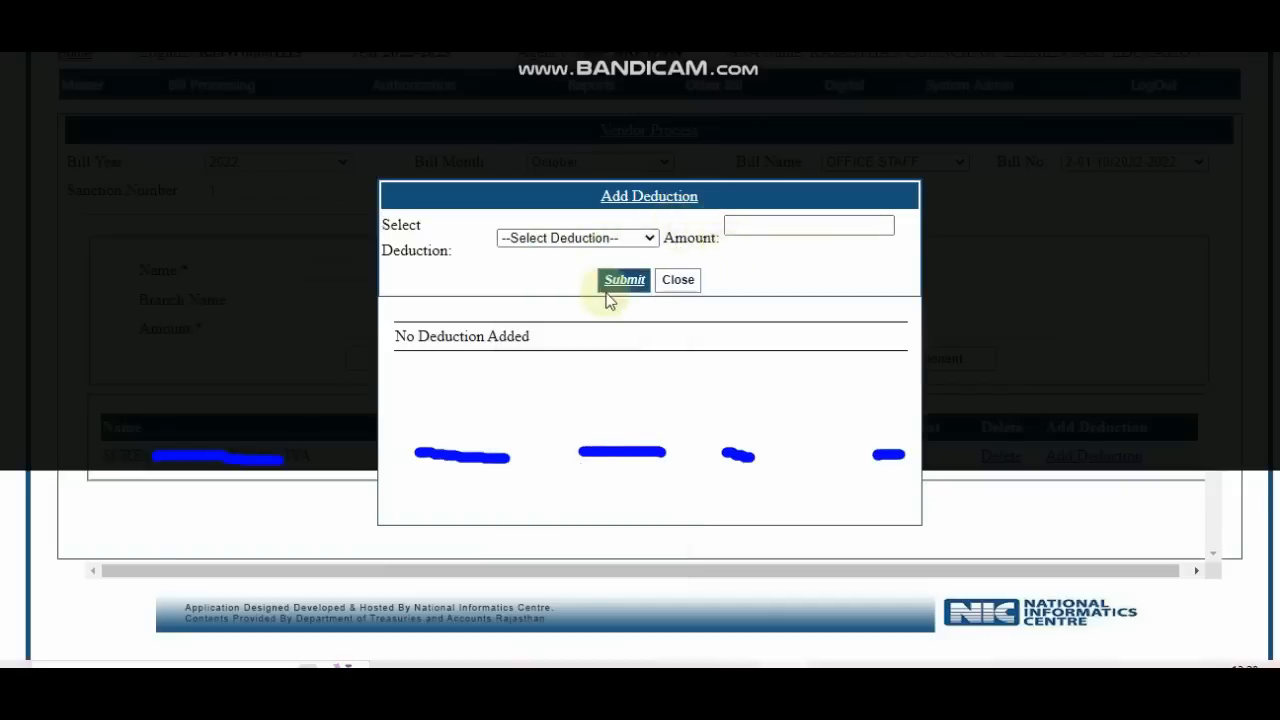
{"action": "left_click", "coordinate": [678, 281]}
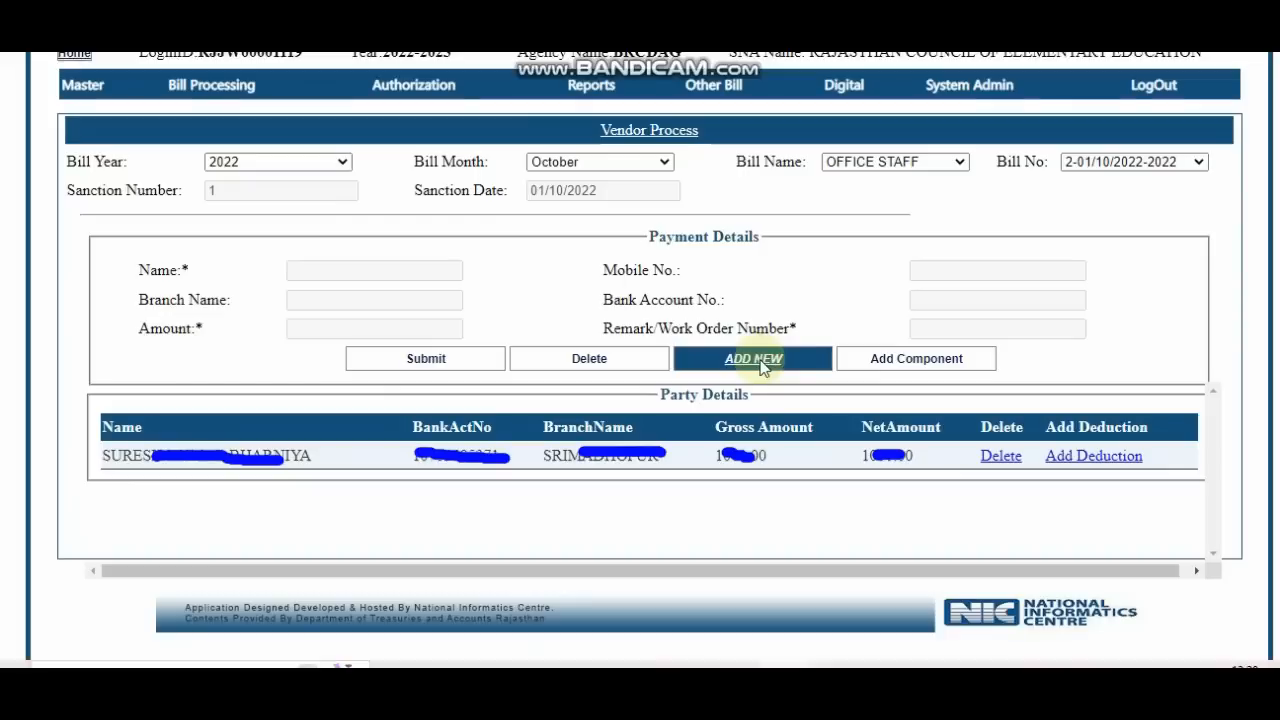
Open Add Component, look through the whole list of Samagra Shiksha components and their amount fields, and cancel without submitting.
{"action": "left_click", "coordinate": [898, 359]}
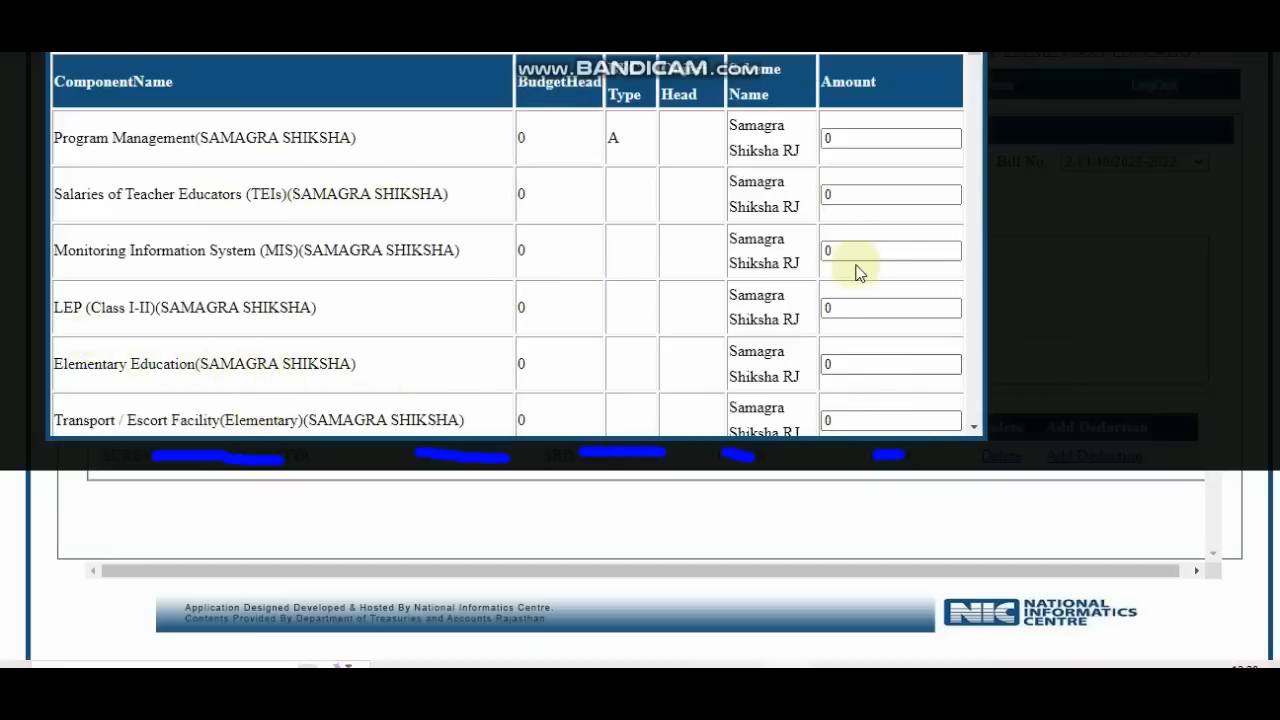
{"action": "scroll", "coordinate": [699, 202], "scroll_direction": "down", "scroll_amount": 10}
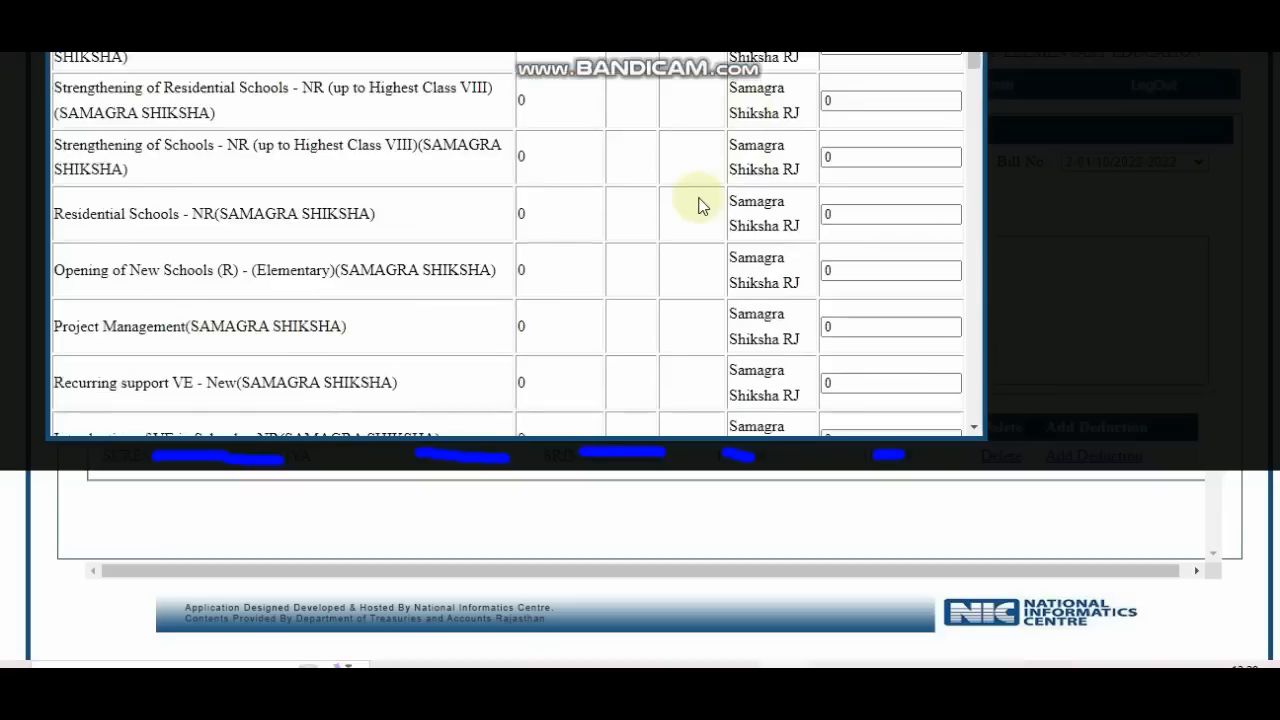
{"action": "scroll", "coordinate": [699, 205], "scroll_direction": "down", "scroll_amount": 8}
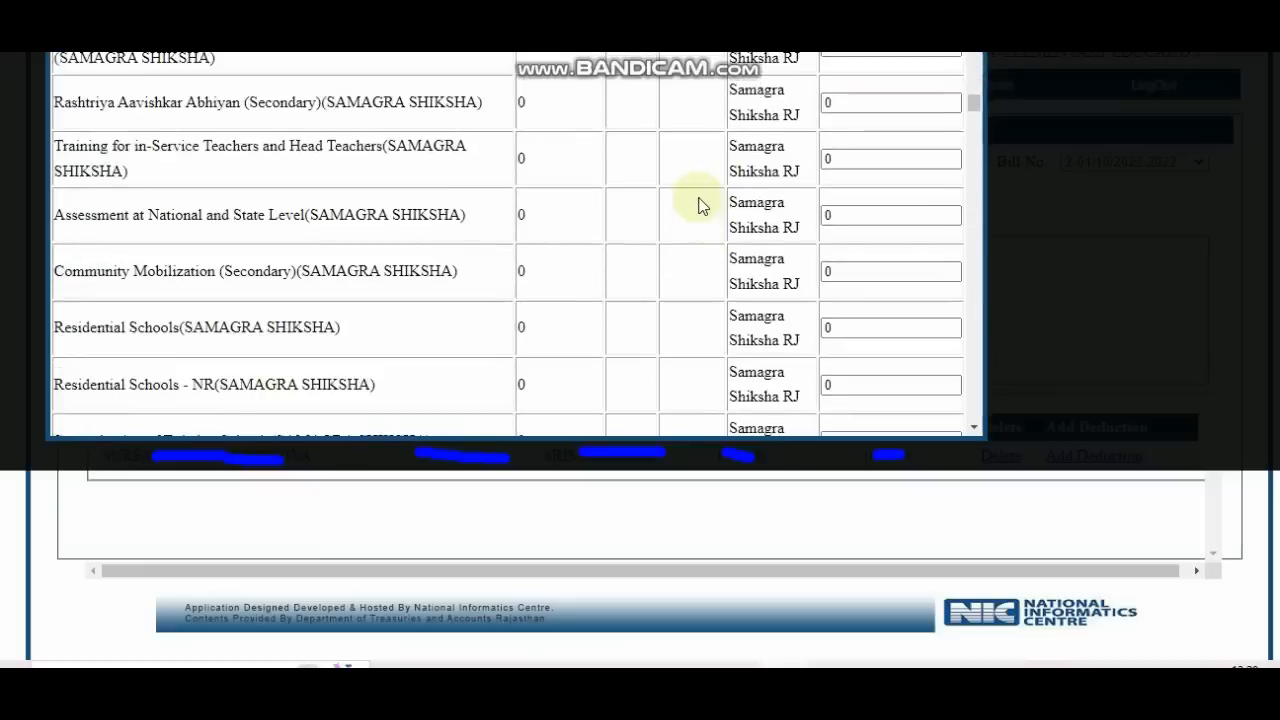
{"action": "left_click", "coordinate": [850, 223]}
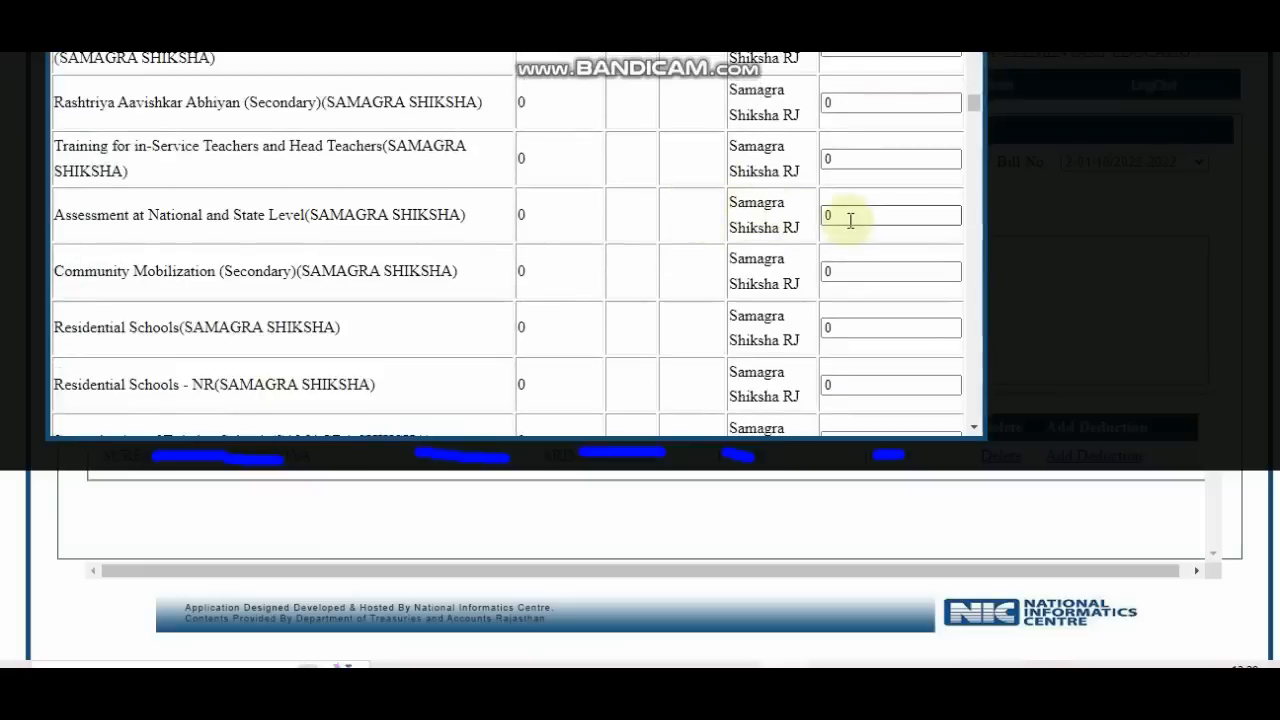
{"action": "scroll", "coordinate": [850, 221], "scroll_direction": "down", "scroll_amount": 10}
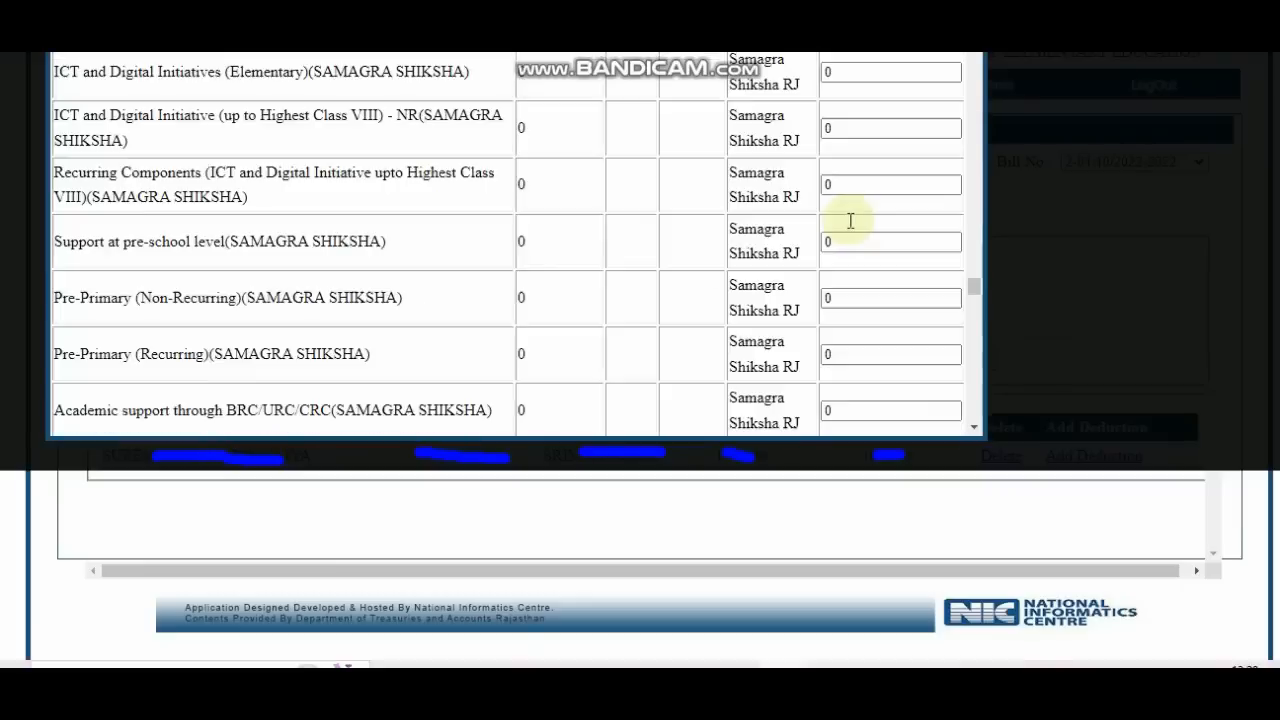
{"action": "scroll", "coordinate": [850, 221], "scroll_direction": "down", "scroll_amount": 10}
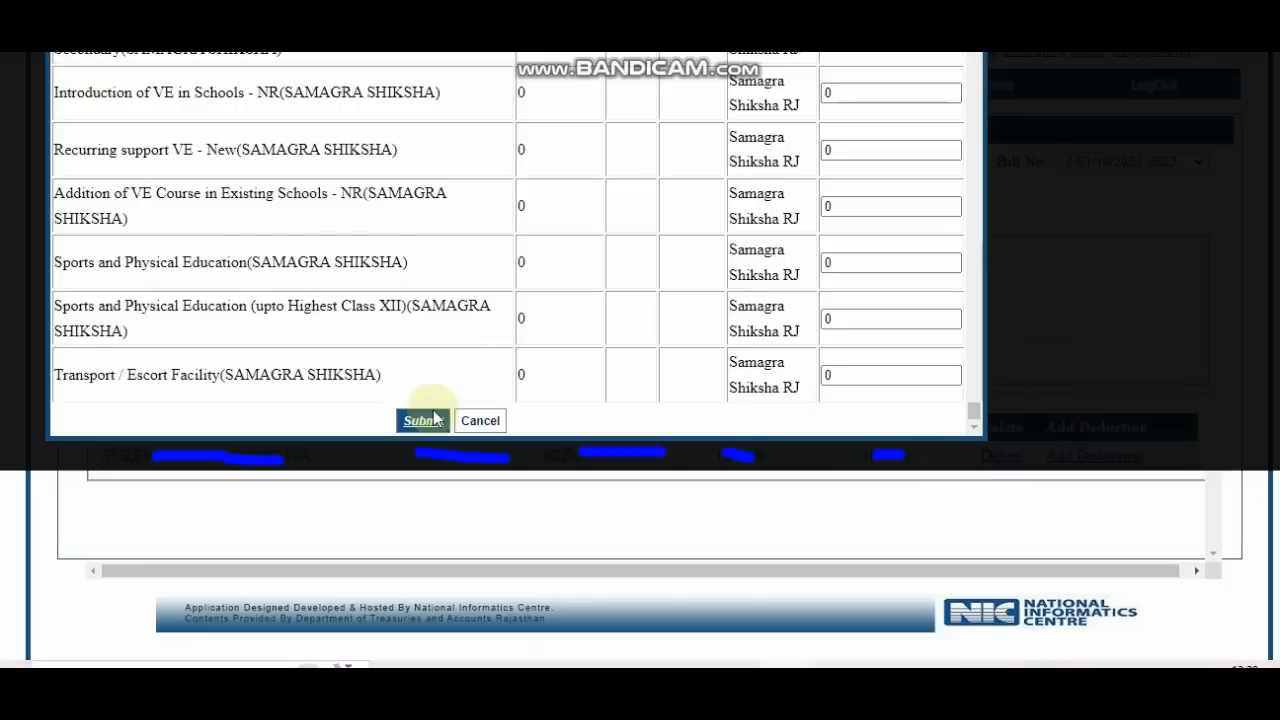
{"action": "left_click", "coordinate": [467, 424]}
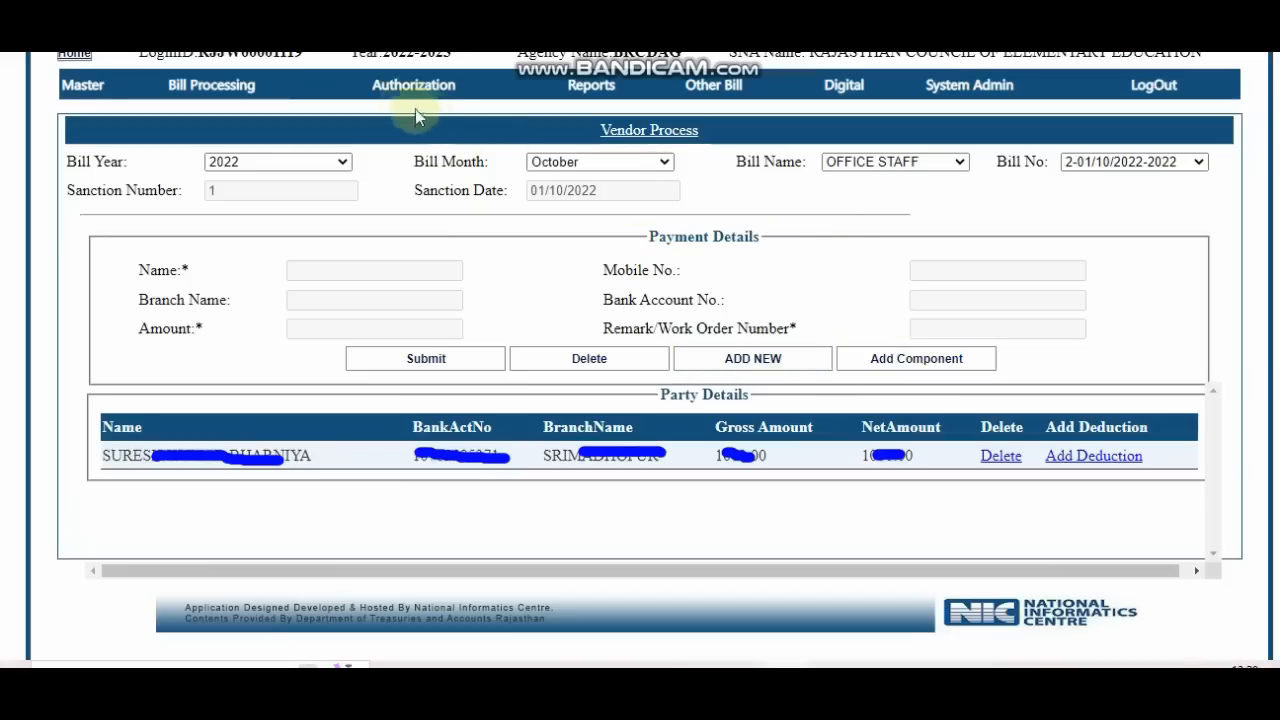
{"action": "mouse_move", "coordinate": [585, 95]}
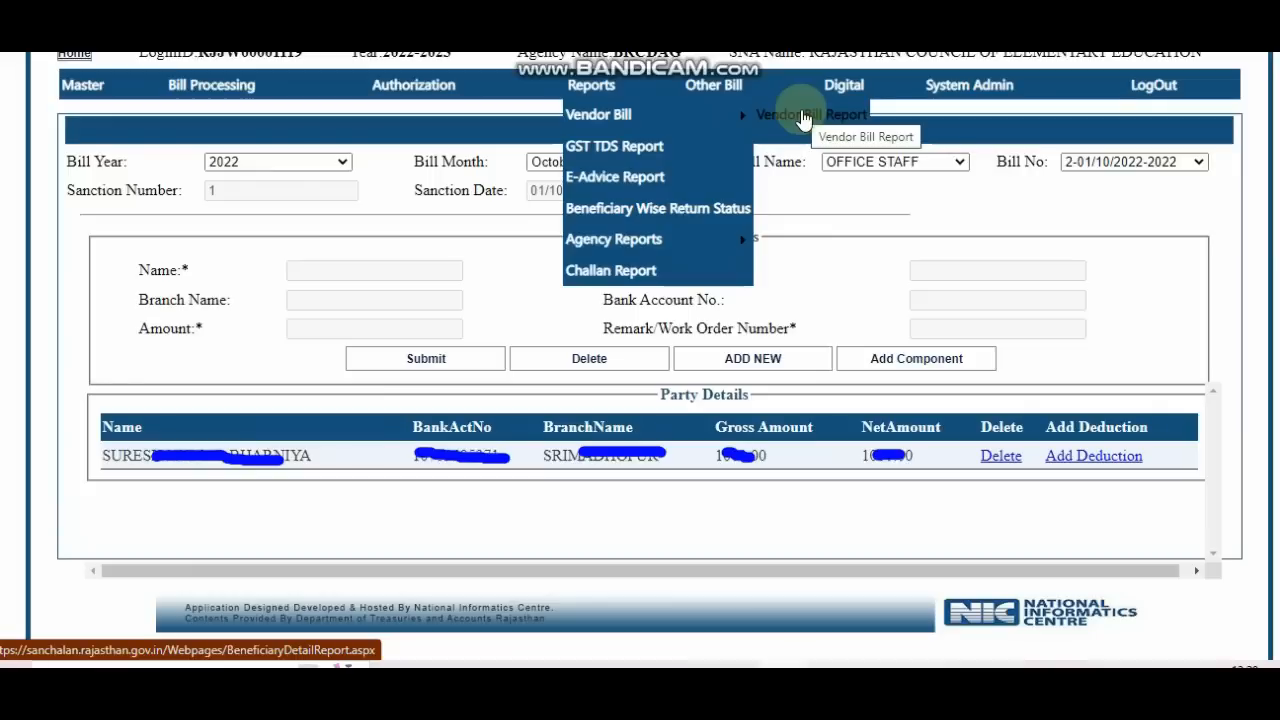
{"action": "mouse_move", "coordinate": [442, 95]}
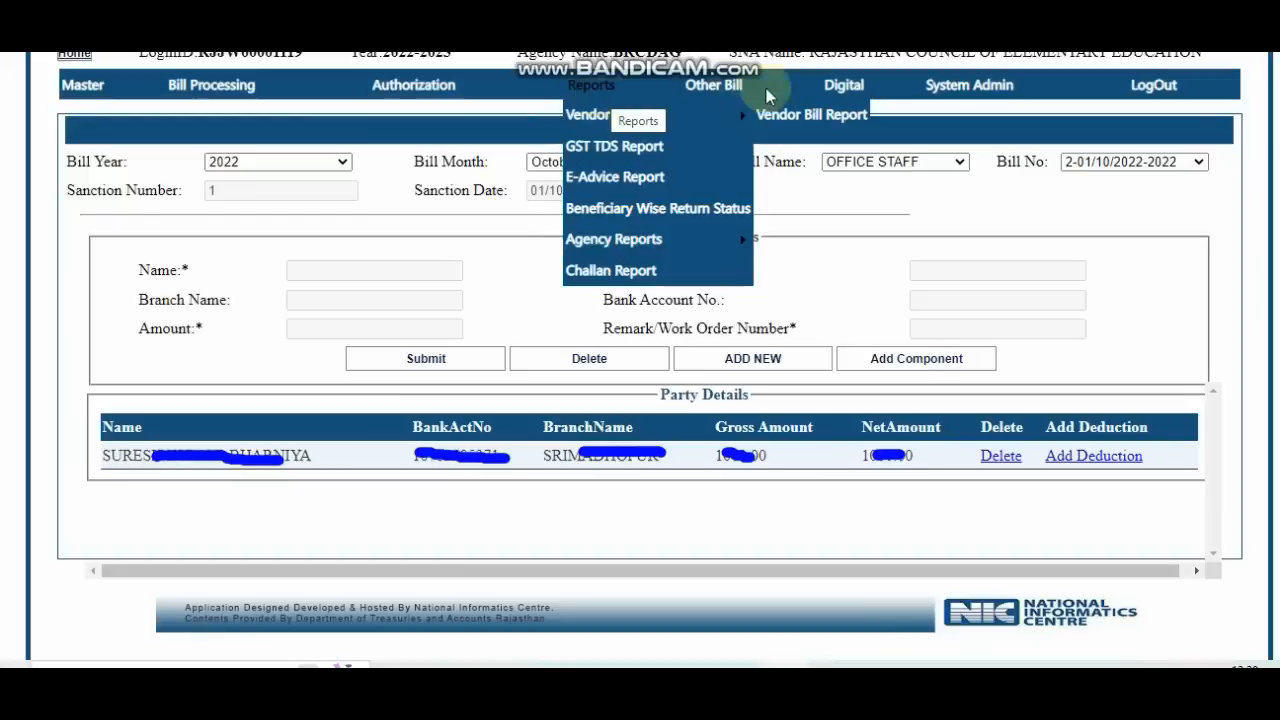
{"action": "mouse_move", "coordinate": [845, 90]}
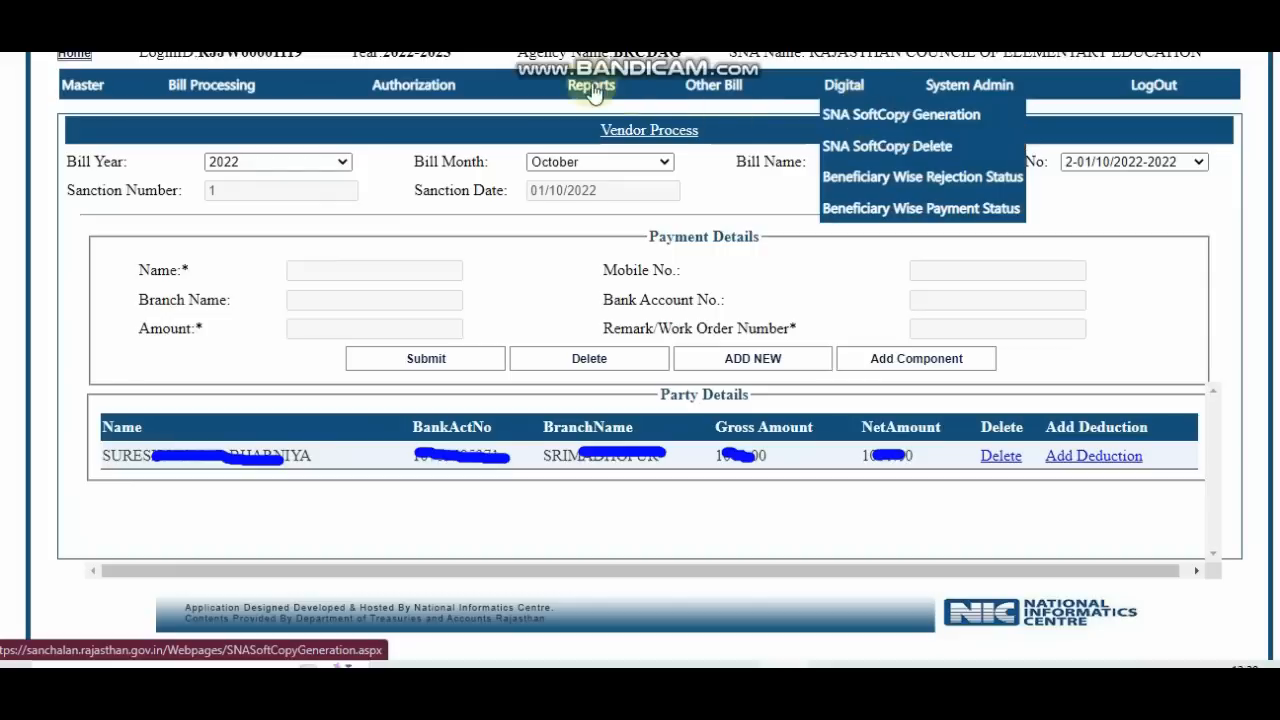
Open the Agency Report, set the report type to Vendor Detail Report and generate it as a PDF.
{"action": "mouse_move", "coordinate": [591, 85]}
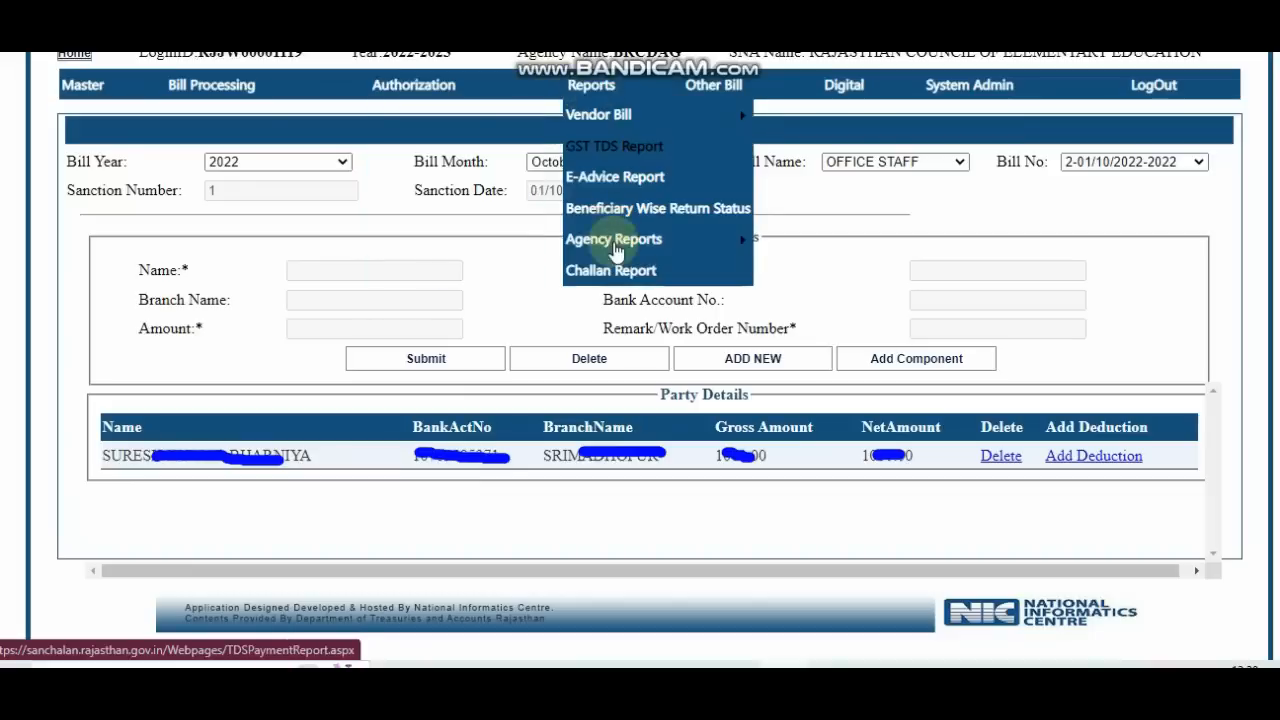
{"action": "mouse_move", "coordinate": [615, 242]}
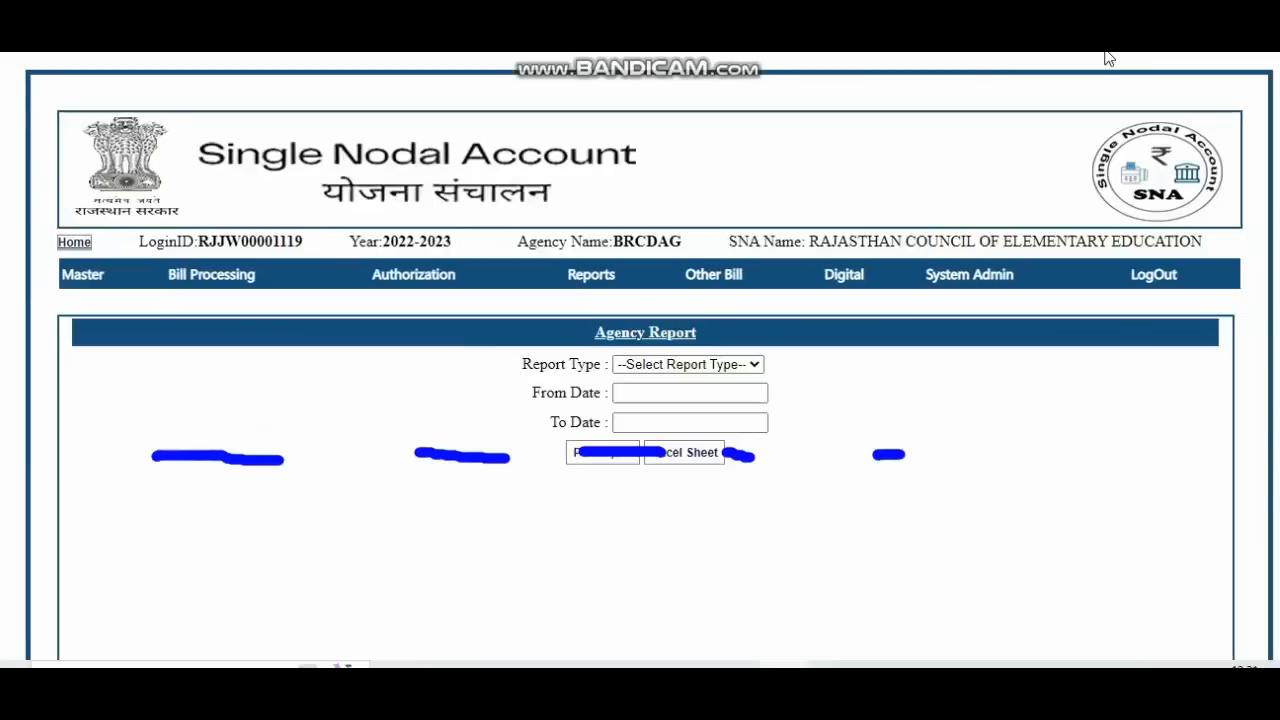
{"action": "scroll", "coordinate": [843, 171], "scroll_direction": "down", "scroll_amount": 2}
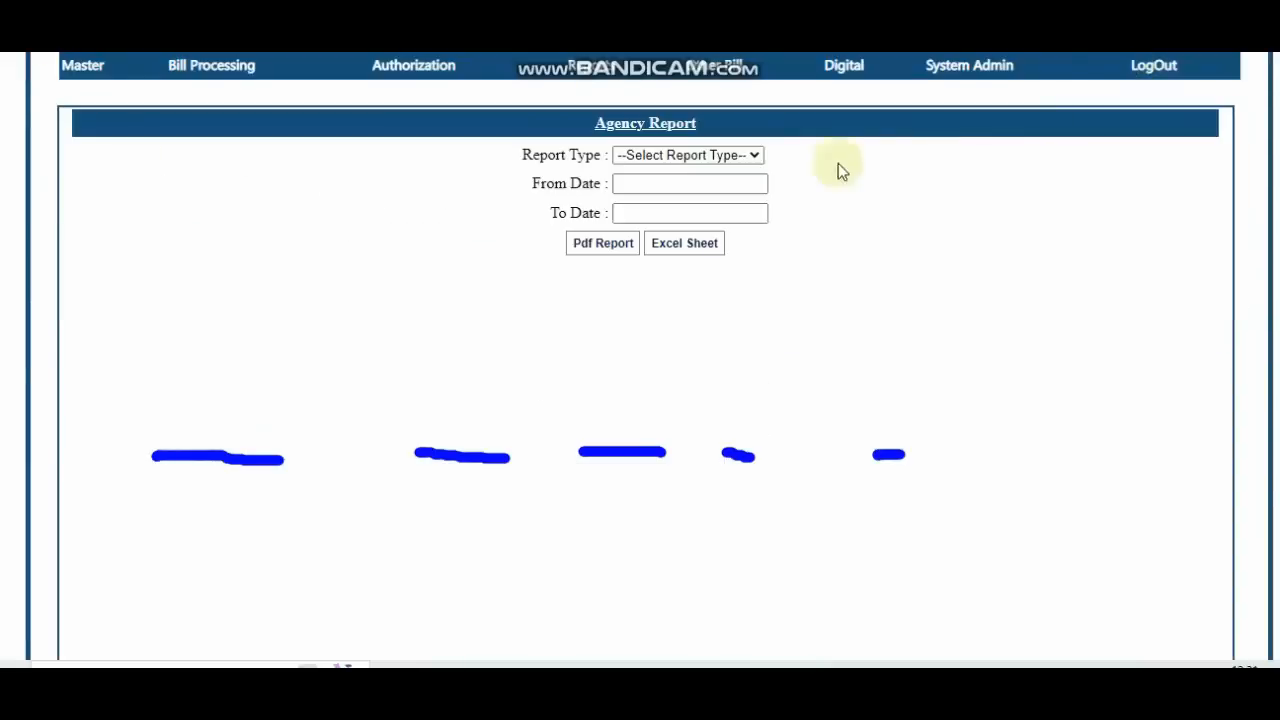
{"action": "left_click", "coordinate": [749, 158]}
{"action": "left_click", "coordinate": [726, 239]}
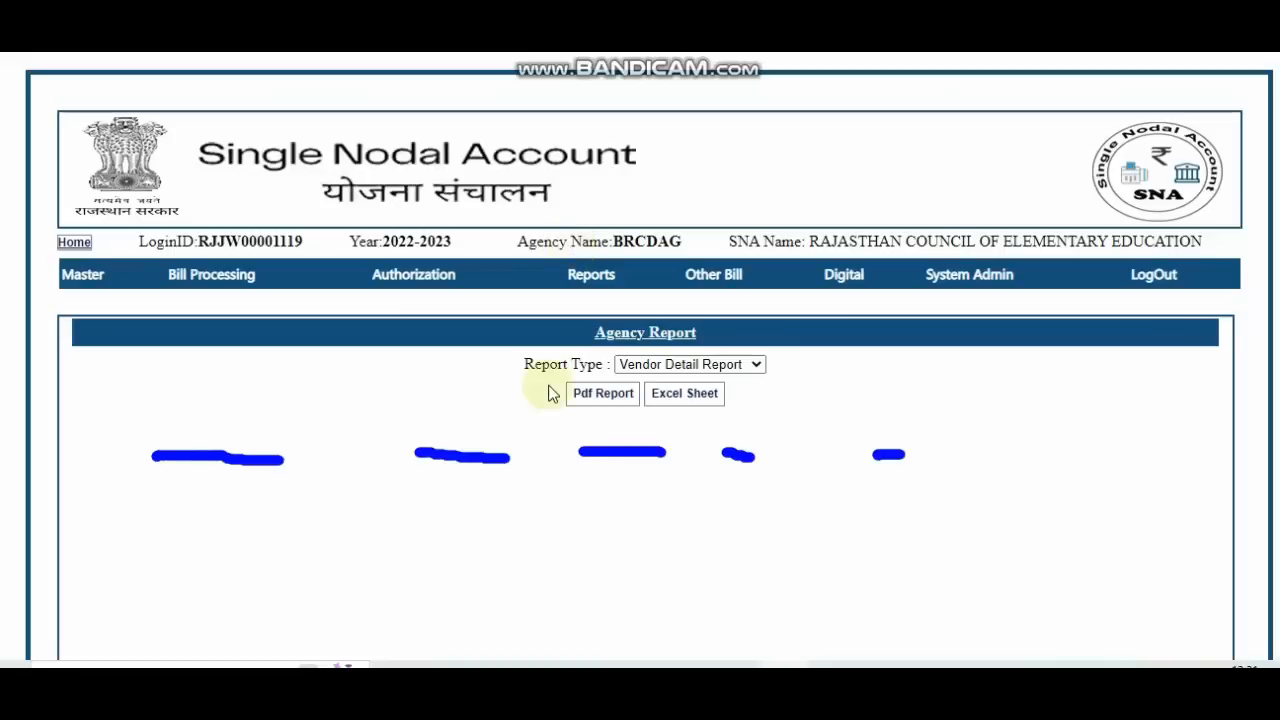
{"action": "left_click", "coordinate": [601, 396]}
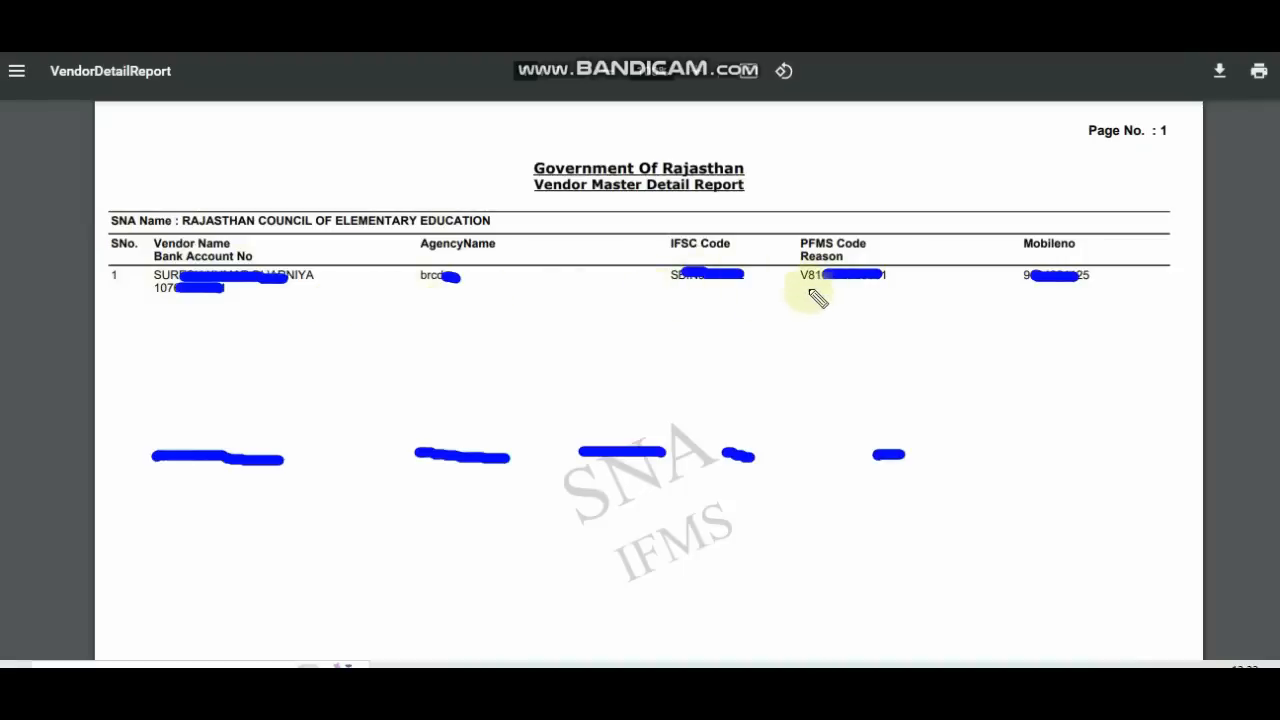
Check the vendor's PFMS code and reason in the Vendor Master Detail Report and close the PDF.
{"action": "left_click_drag", "start_coordinate": [790, 286], "coordinate": [866, 287]}
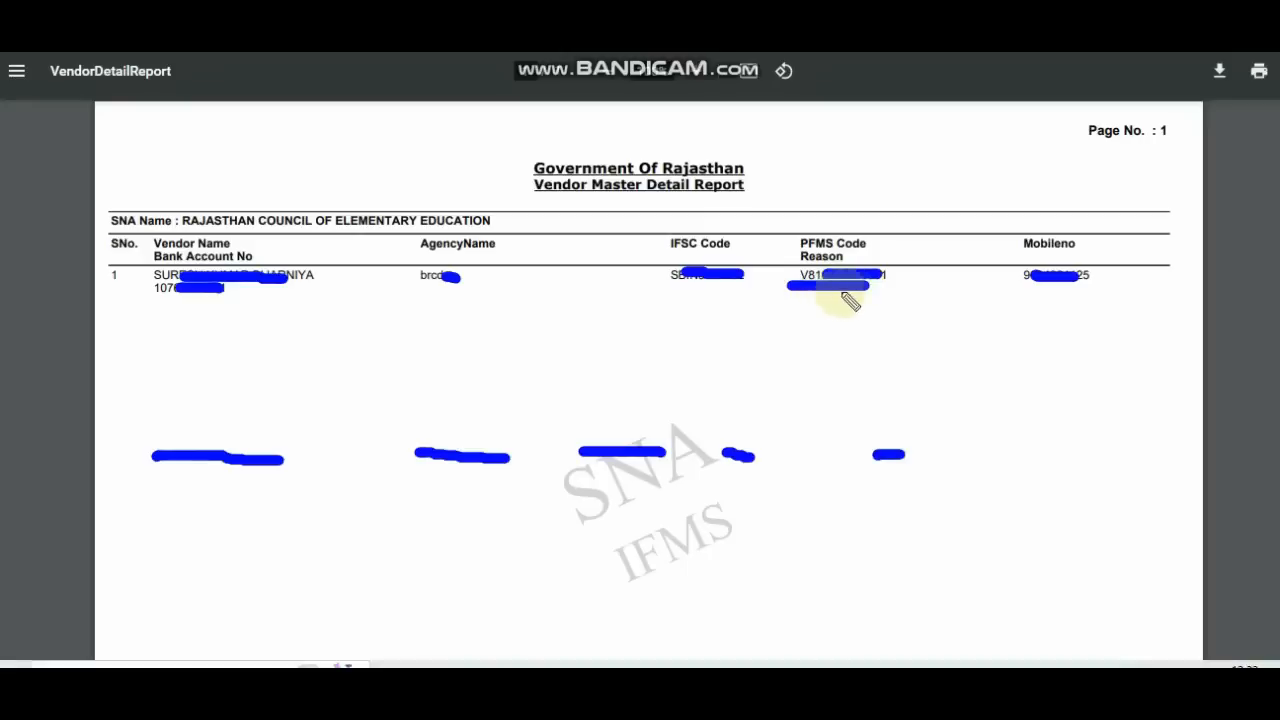
{"action": "left_click", "coordinate": [819, 305]}
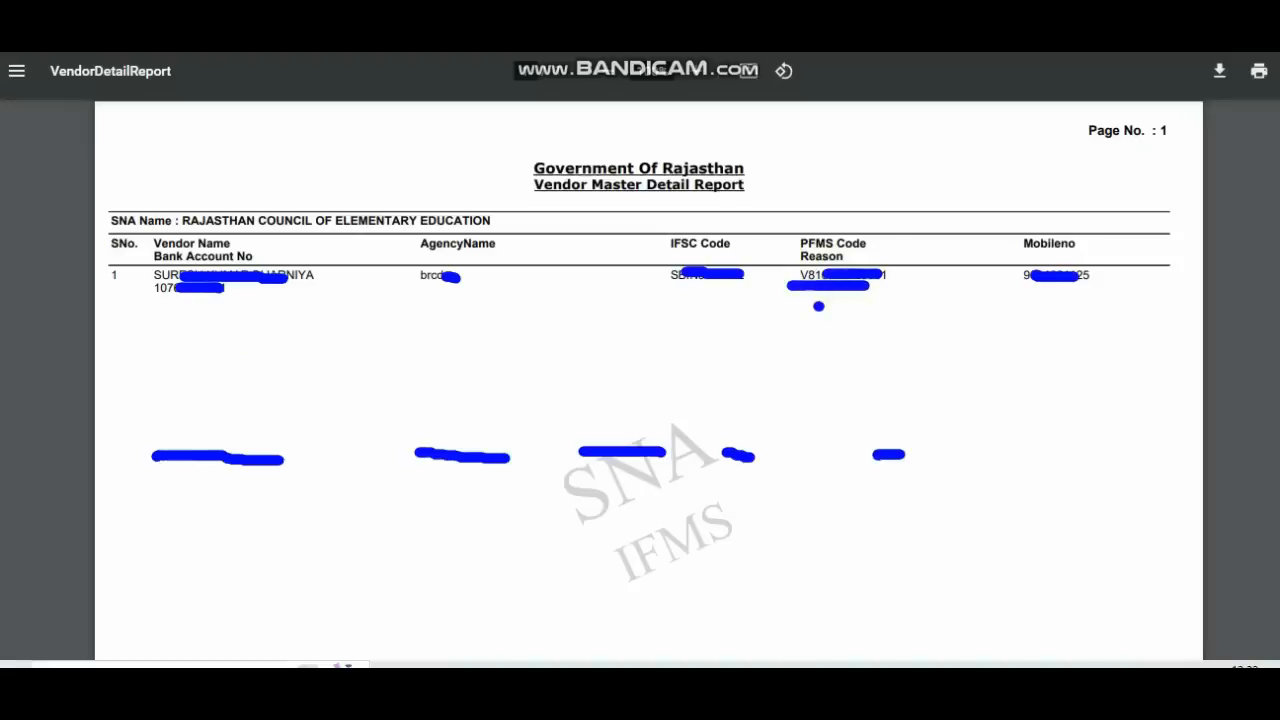
{"action": "left_click", "coordinate": [1168, 22]}
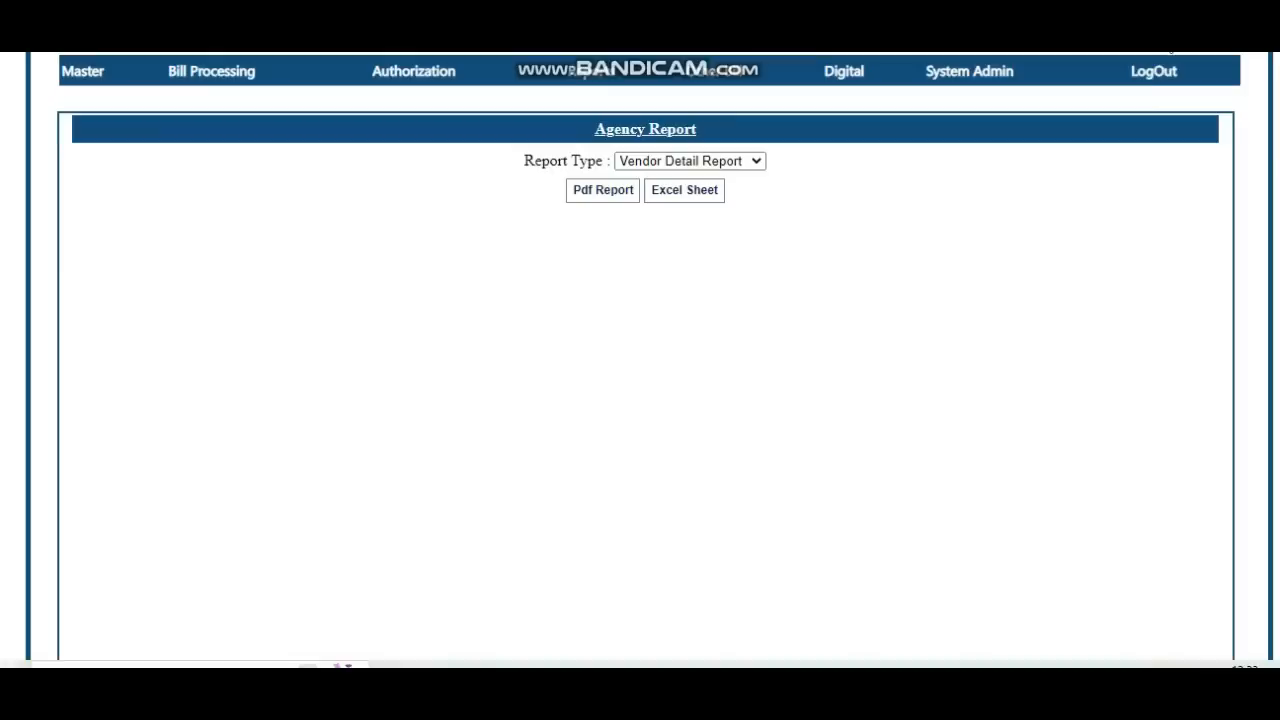